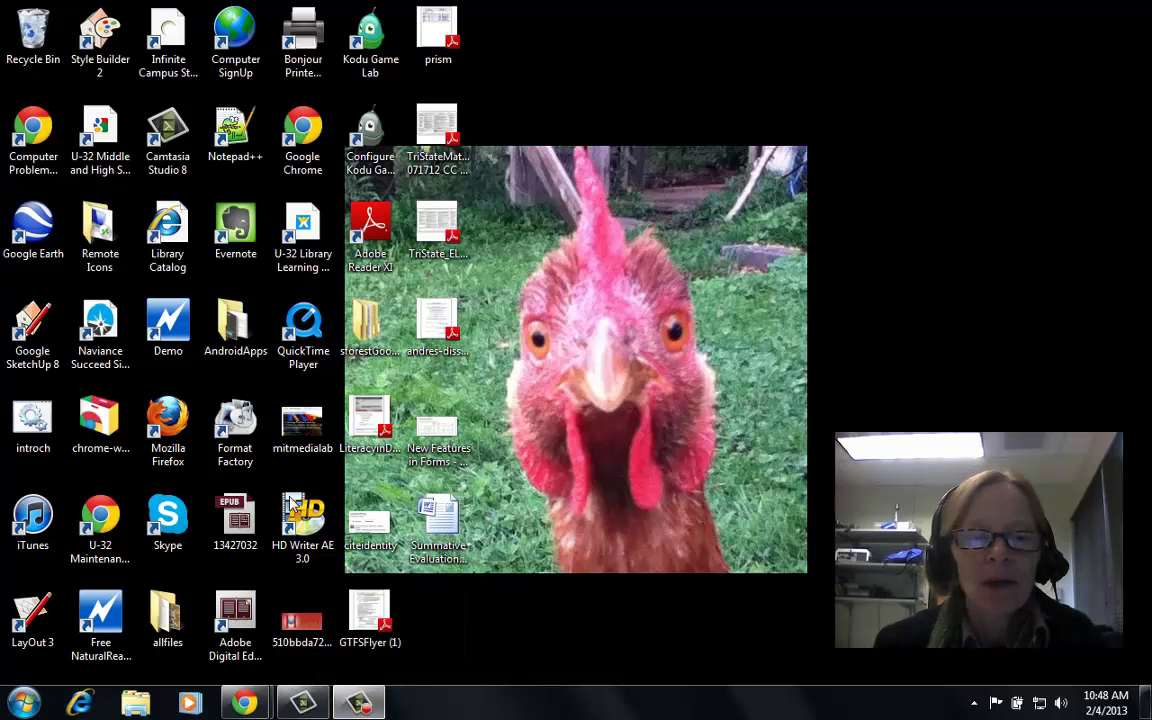
# - Bring the Lesson 3b Typography & Fonts window forward and open a new blank tab beside it
pyautogui.moveTo(252, 688)
pyautogui.click(150, 600)
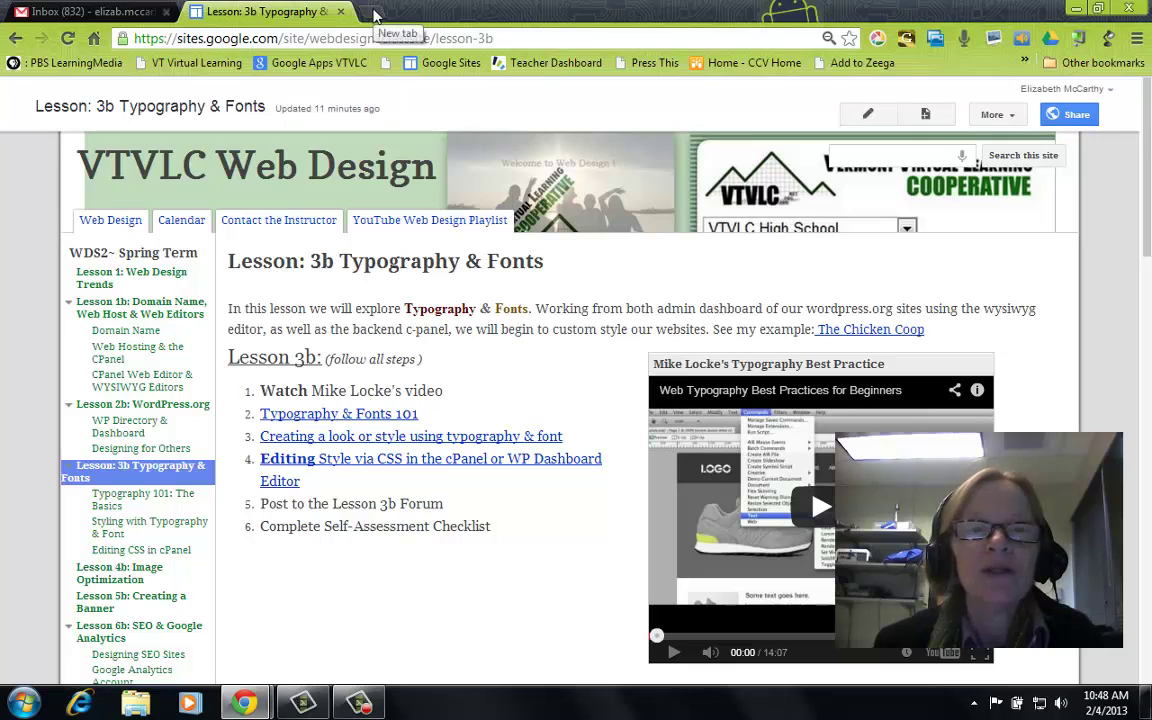
pyautogui.click(375, 11)
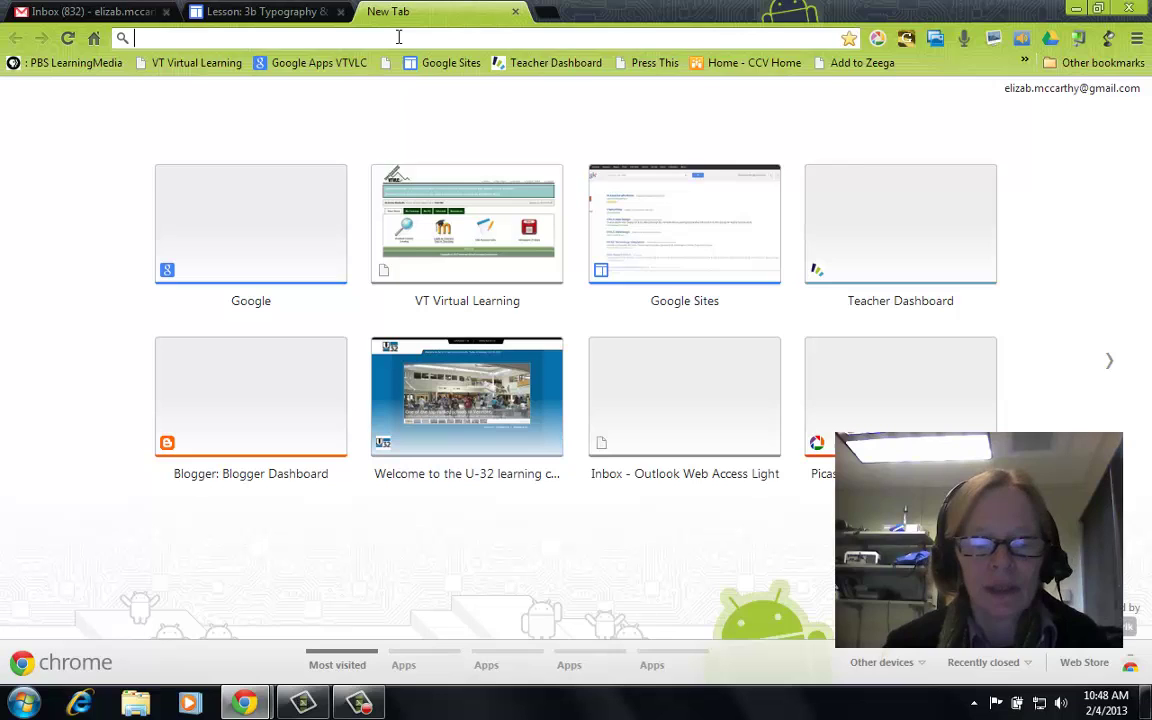
# - Load virmont.org/wp2013/emwp in the new tab
pyautogui.write('virmont.')
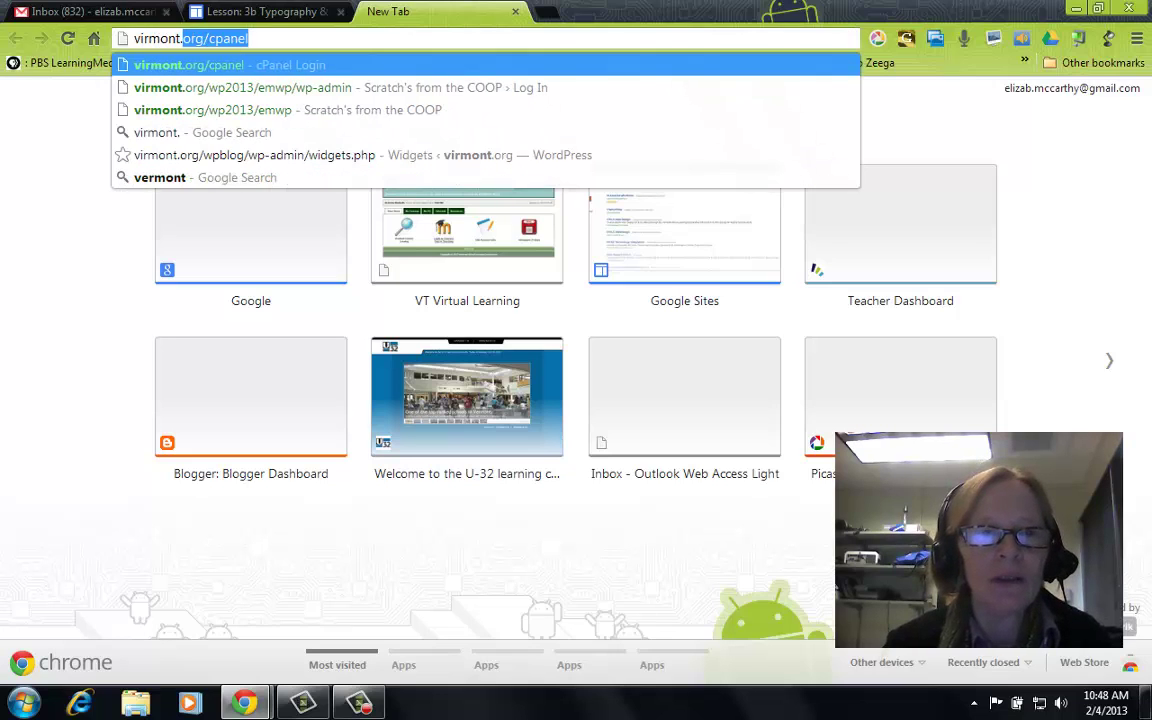
pyautogui.write('org/')
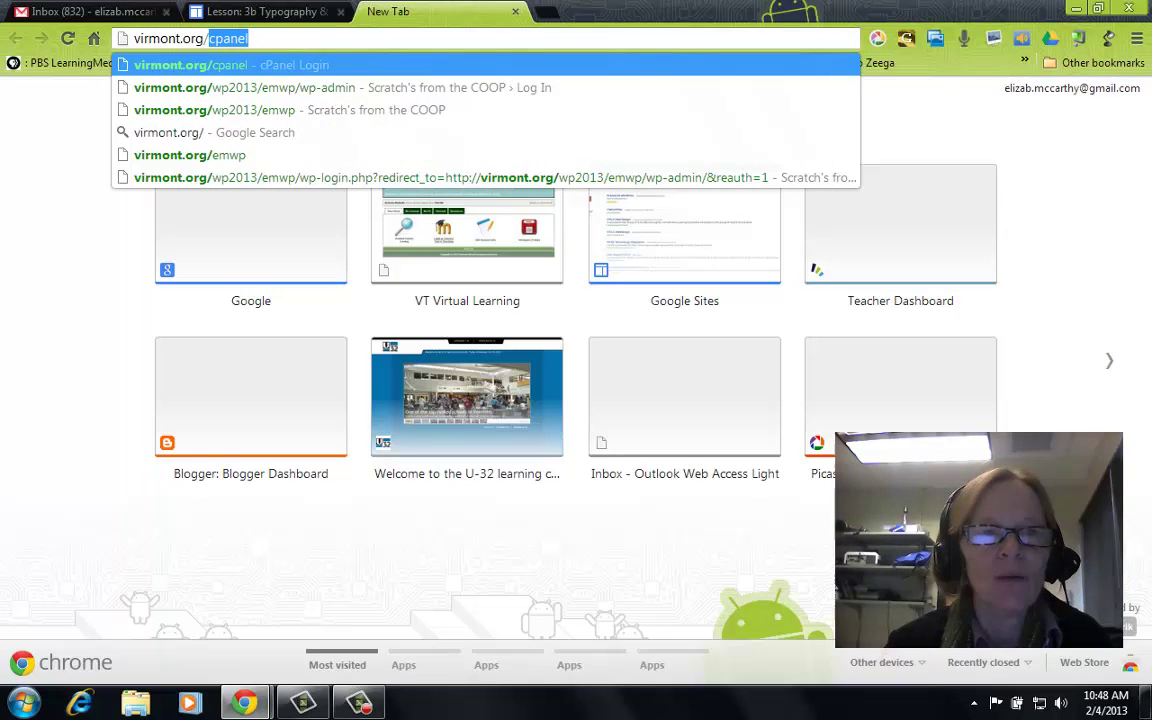
pyautogui.write('wp2013/')
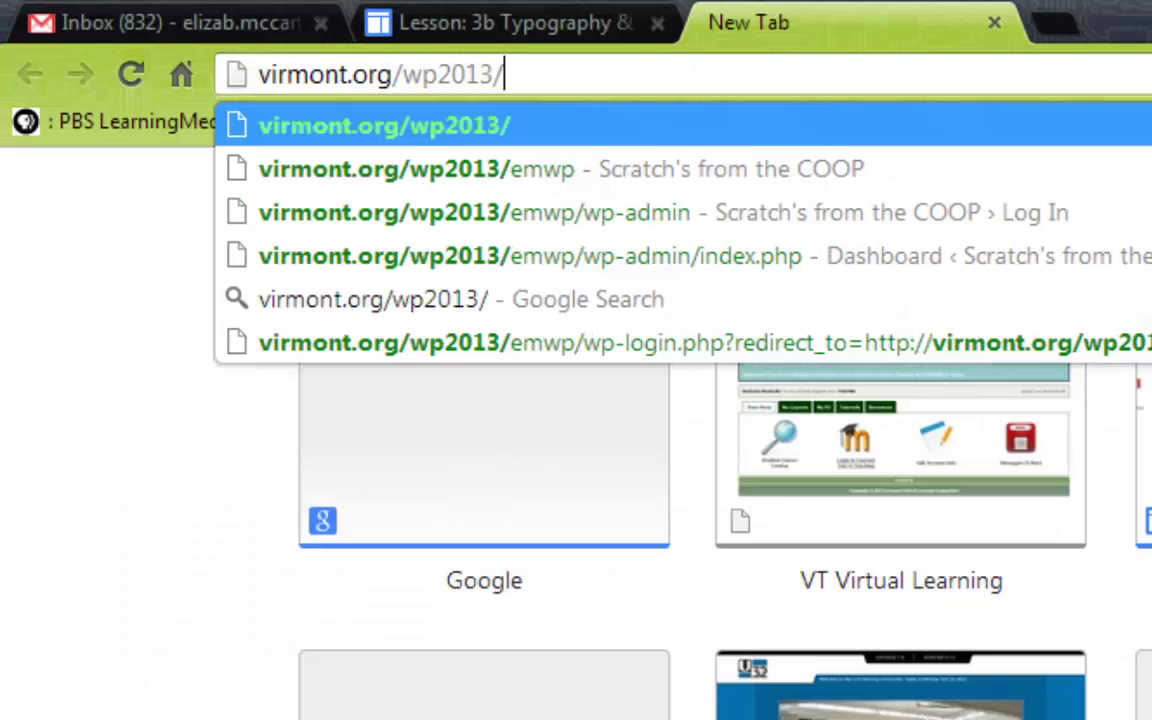
pyautogui.write('emwp')
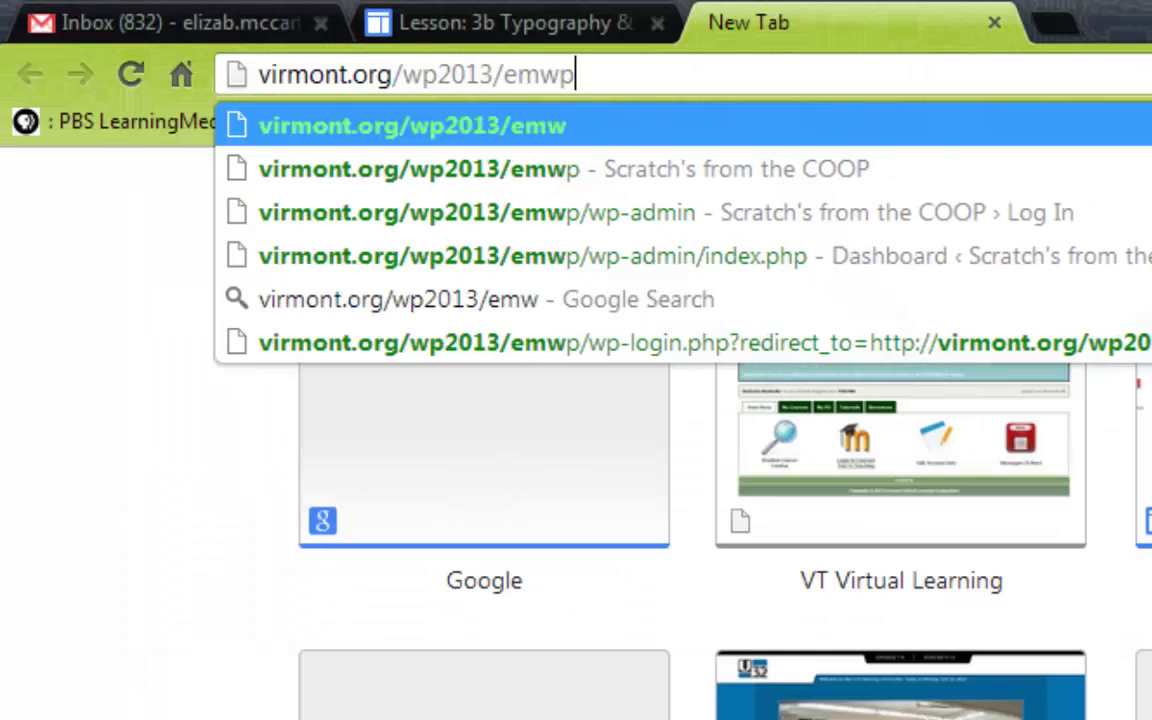
pyautogui.press('Return')
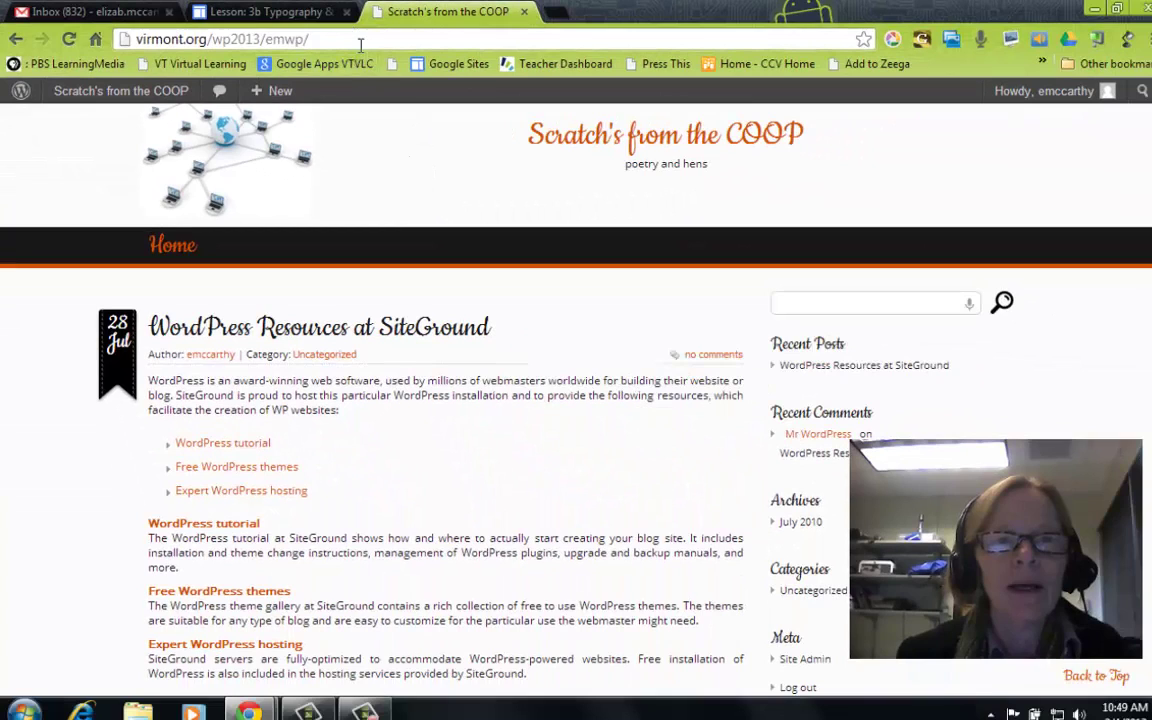
# - Append wp-admin to the site address in the address bar
pyautogui.click(360, 42)
pyautogui.click(360, 36)
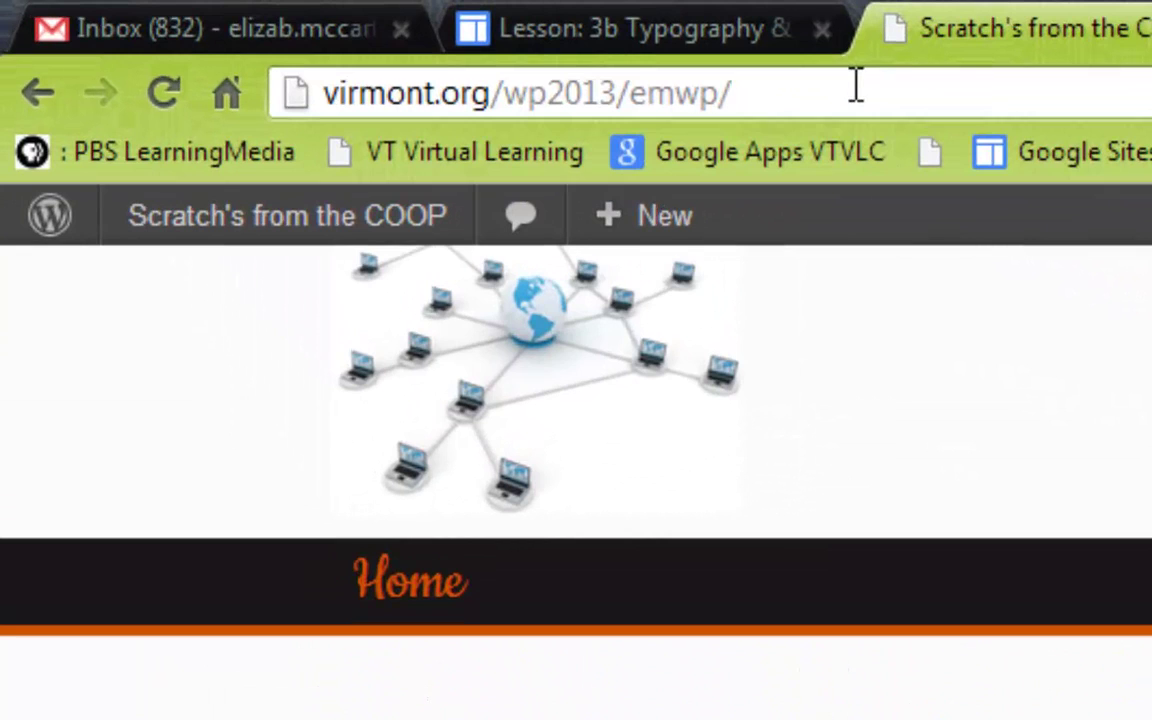
pyautogui.write('wp-')
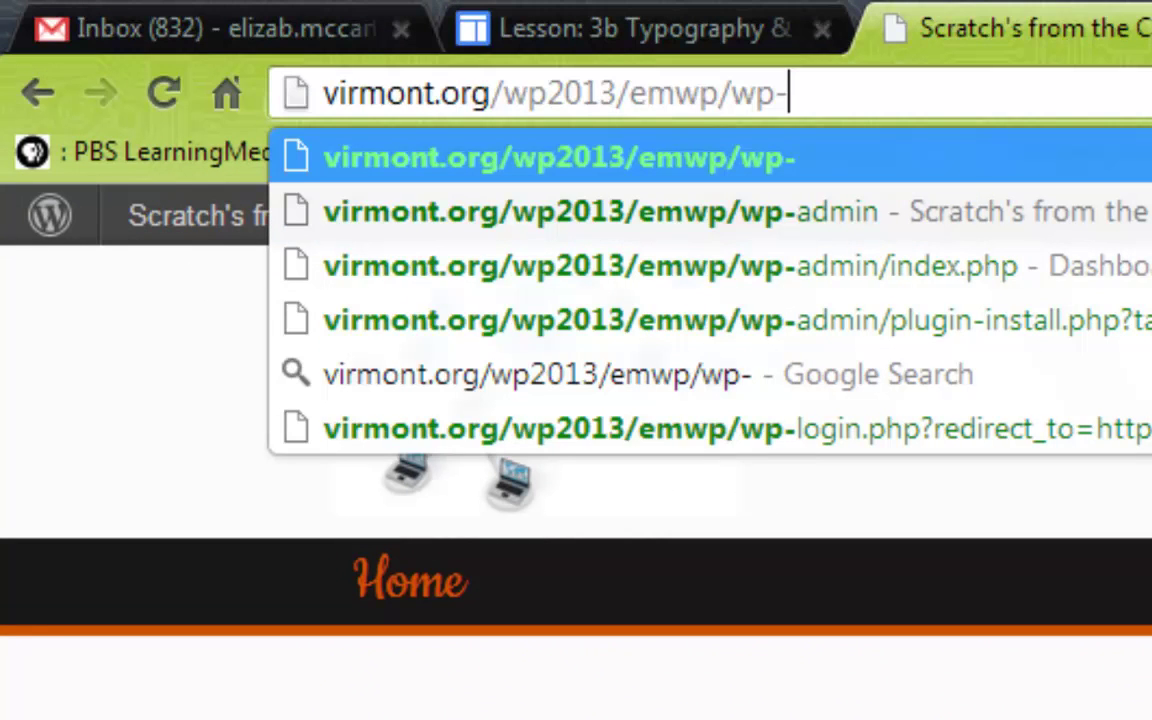
pyautogui.write('admin/')
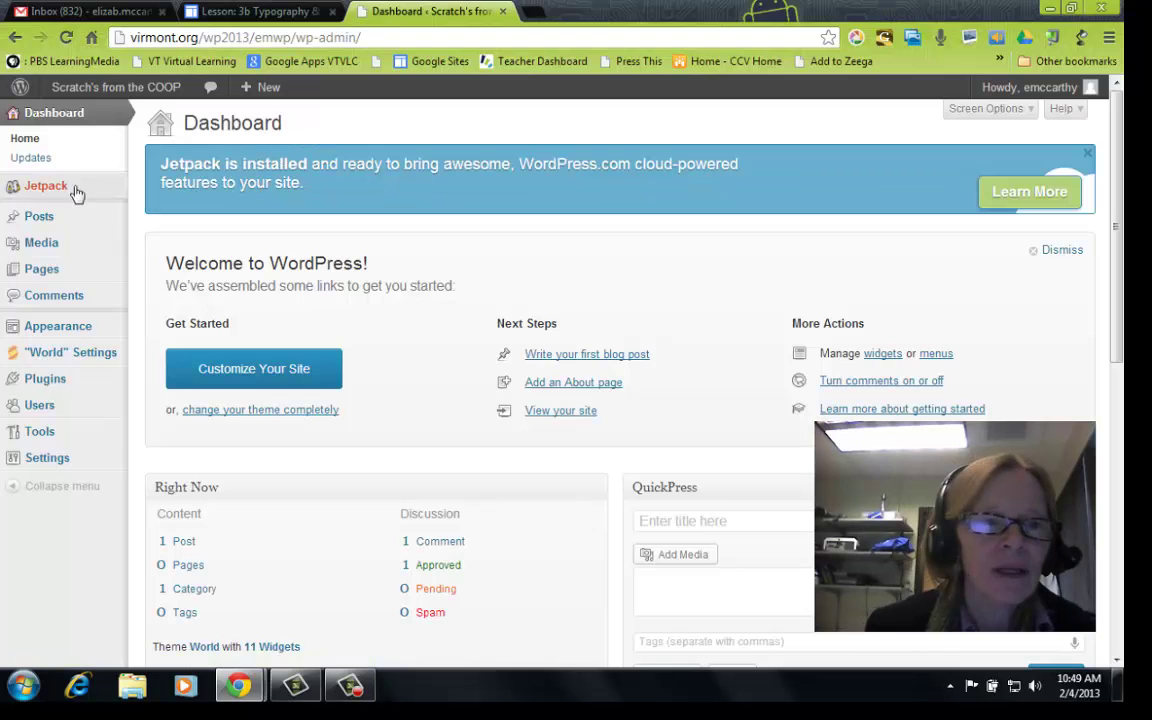
# - Open the post 'WordPress Resources at SiteGround' for editing from the Posts list
pyautogui.moveTo(38, 227)
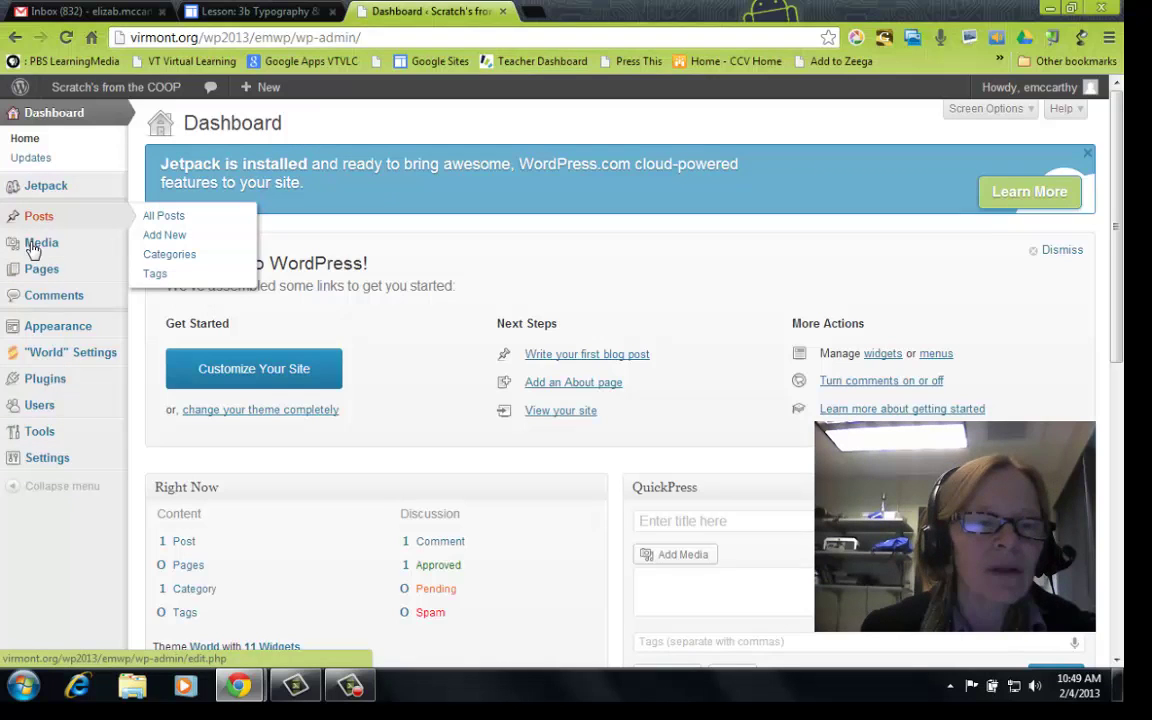
pyautogui.moveTo(30, 388)
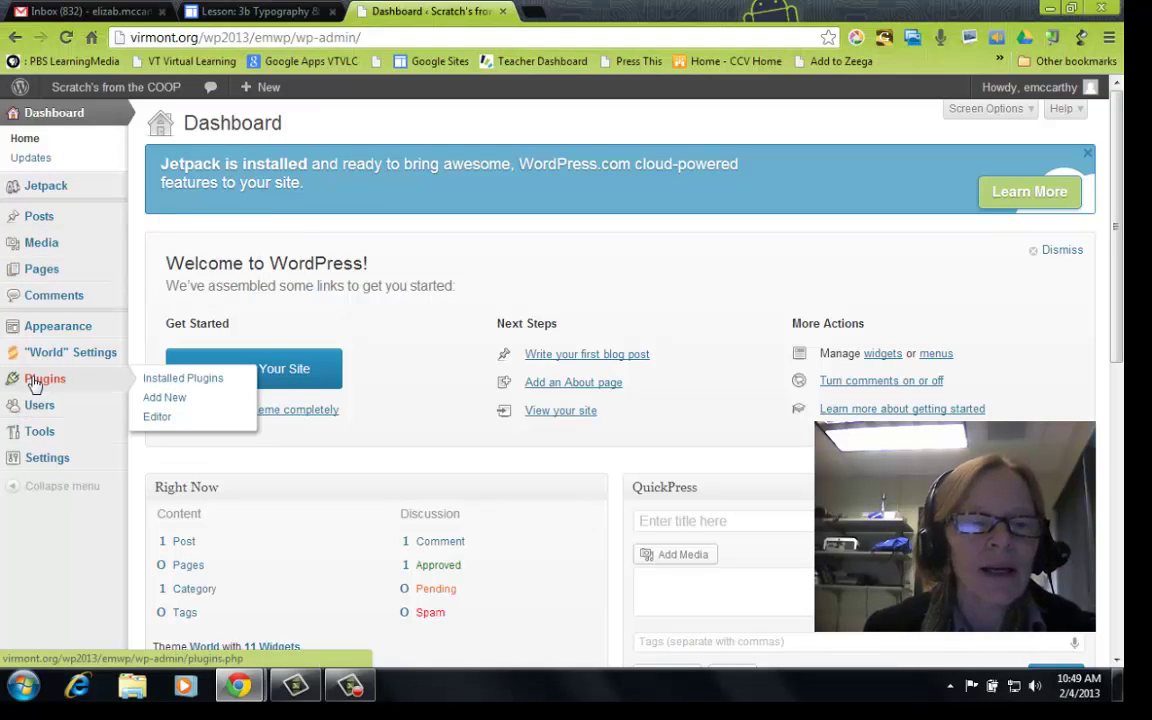
pyautogui.click(42, 217)
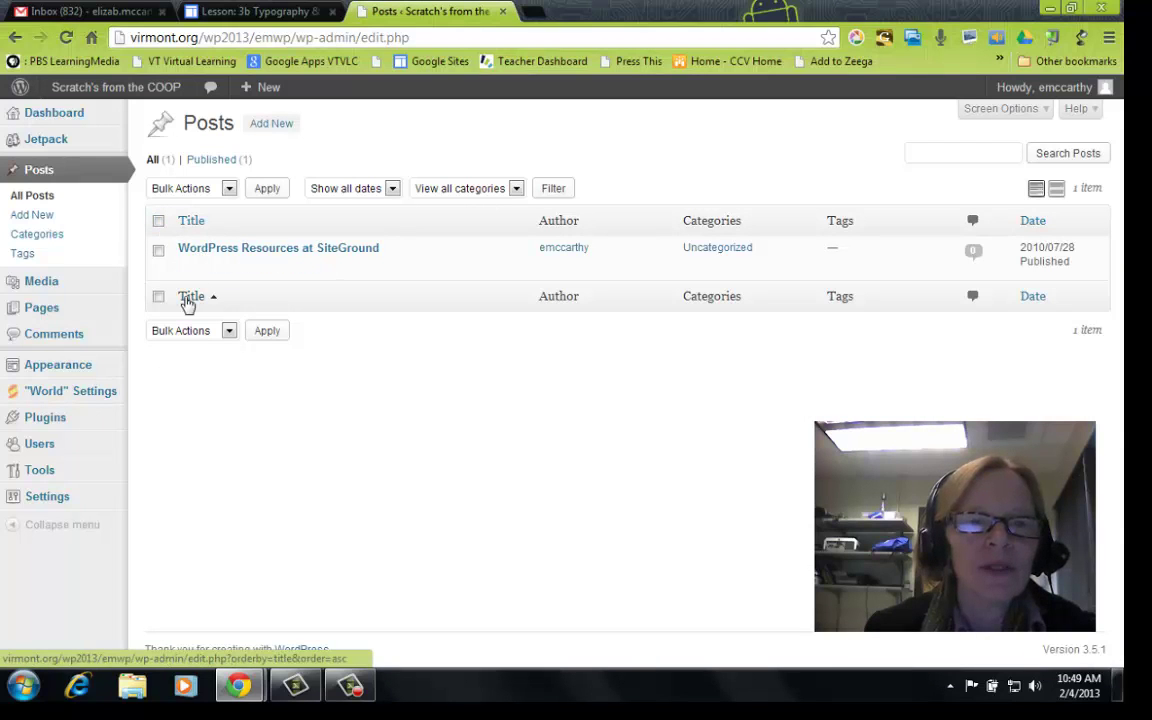
pyautogui.moveTo(247, 264)
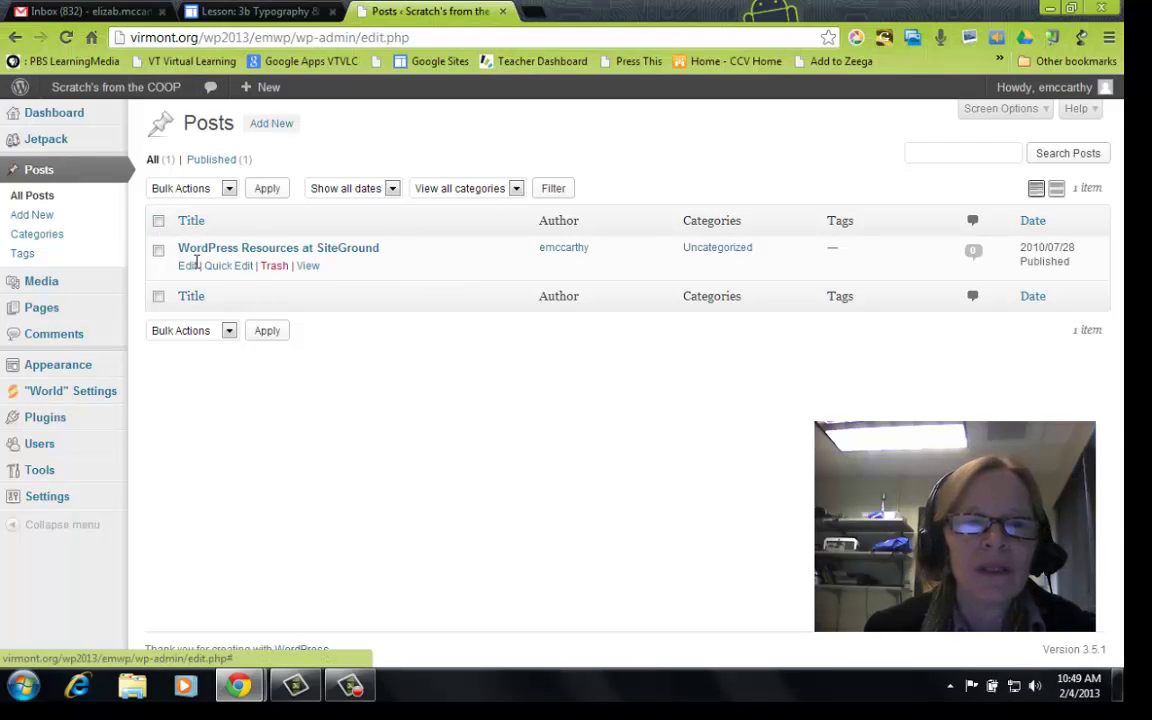
pyautogui.click(191, 266)
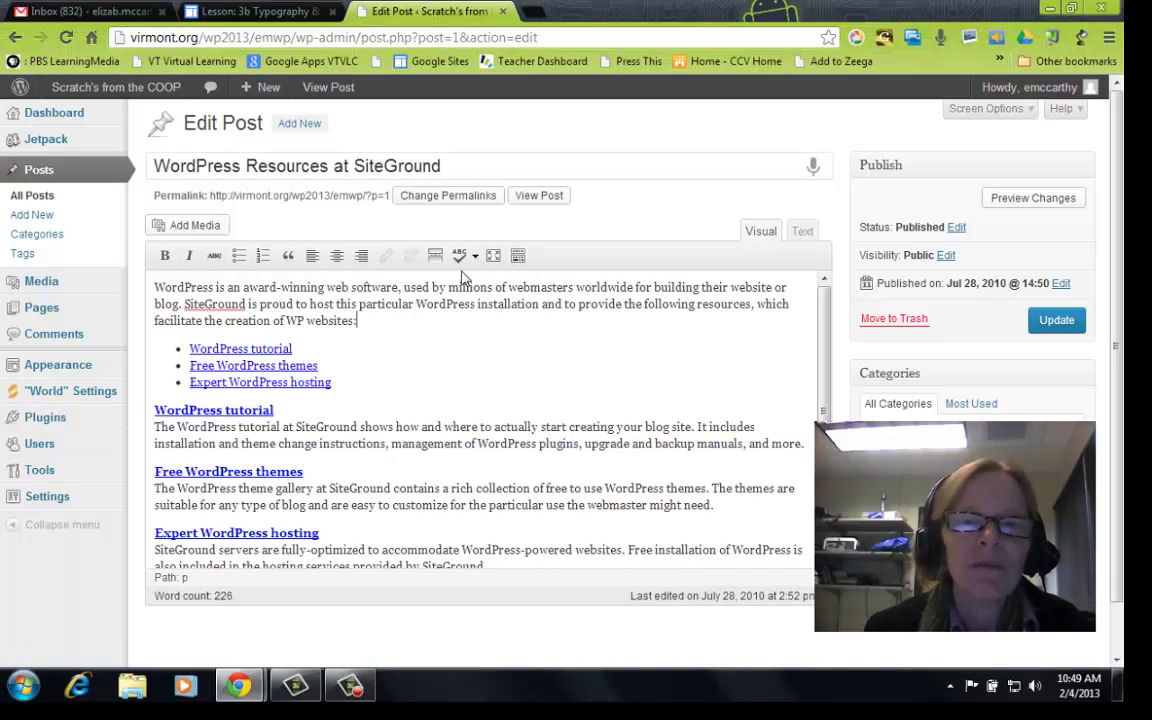
# - Search Plugins > Add New for 'tinyMCE' and scroll through the results
pyautogui.click(58, 418)
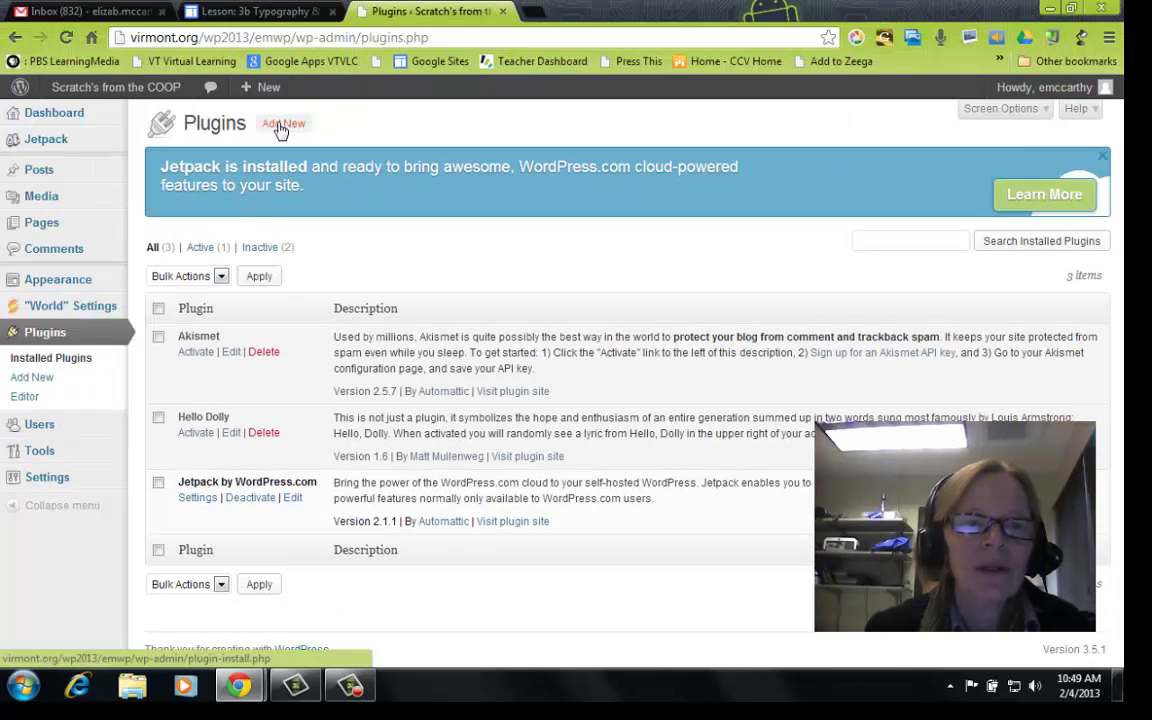
pyautogui.click(283, 125)
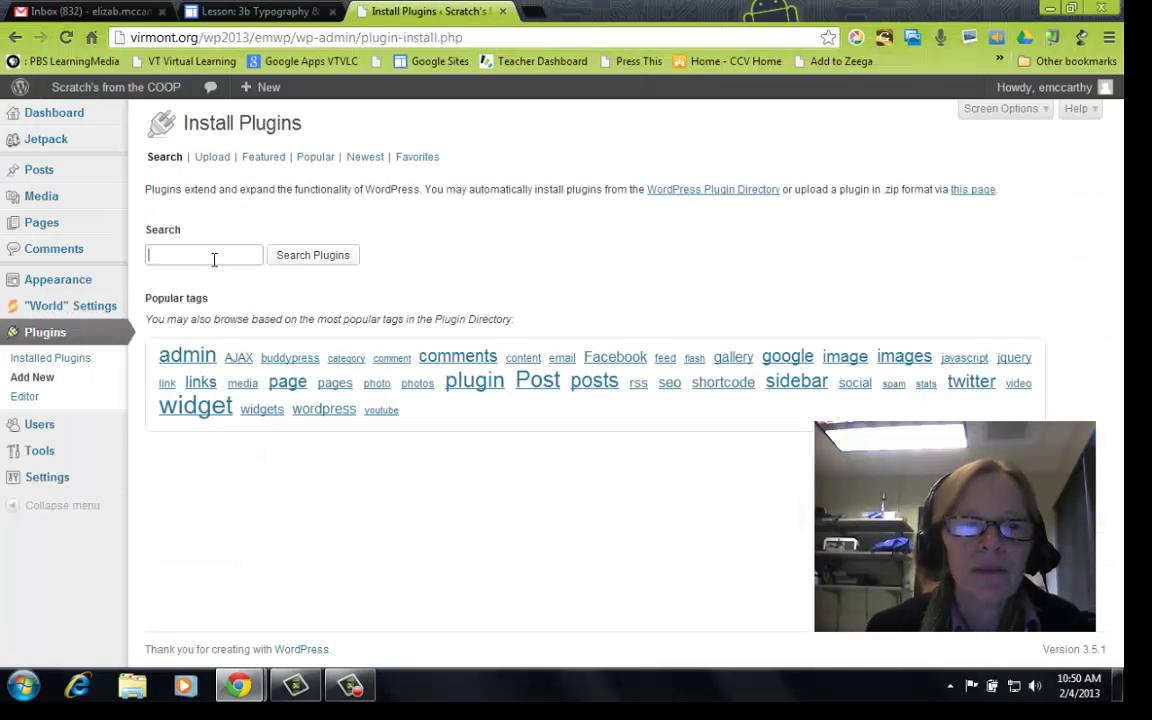
pyautogui.click(214, 259)
pyautogui.write('tinyW')
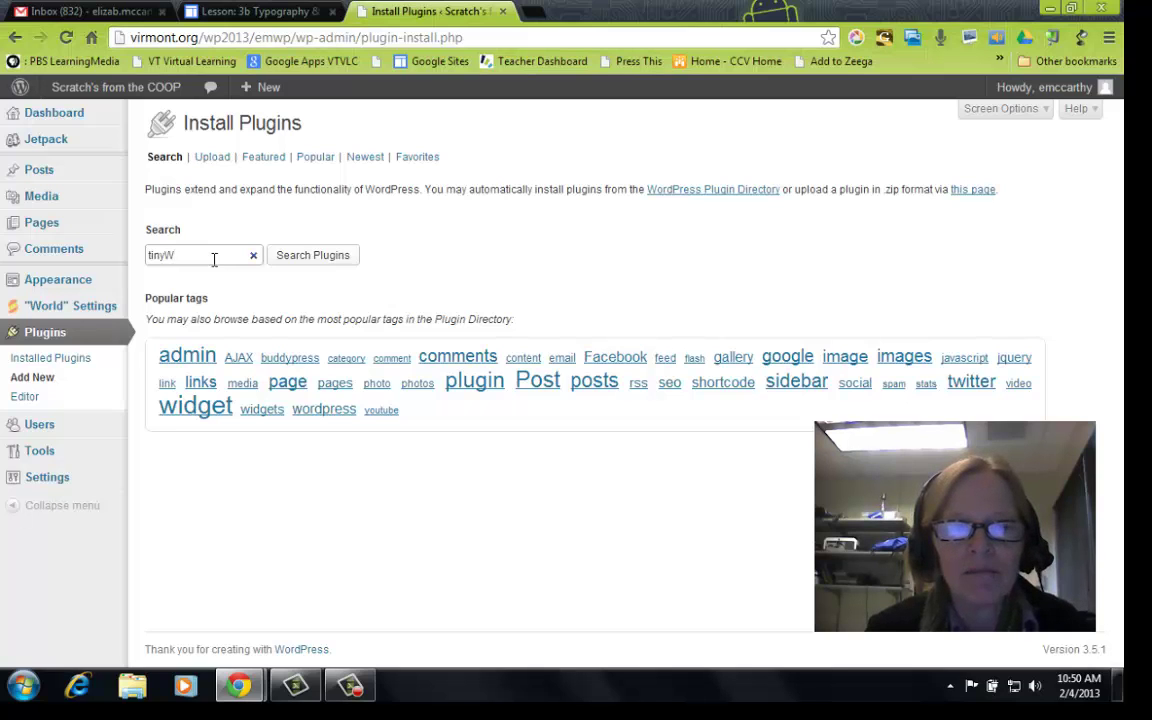
pyautogui.press('BackSpace')
pyautogui.press('Return')
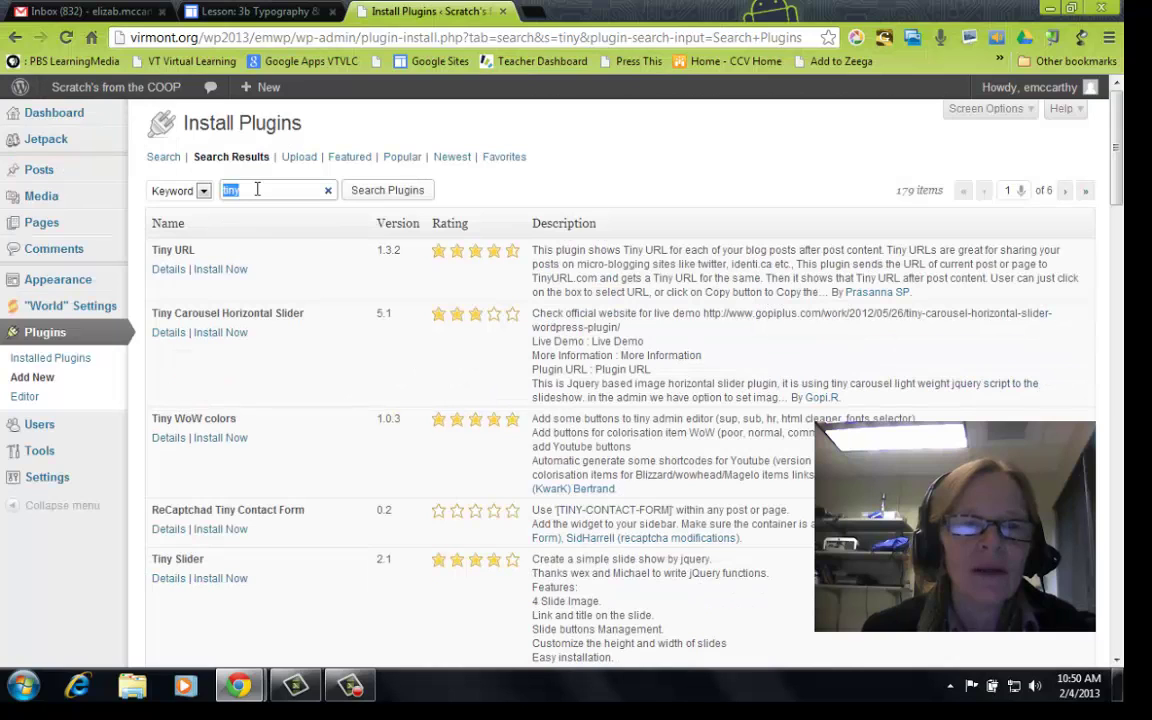
pyautogui.write('MCE')
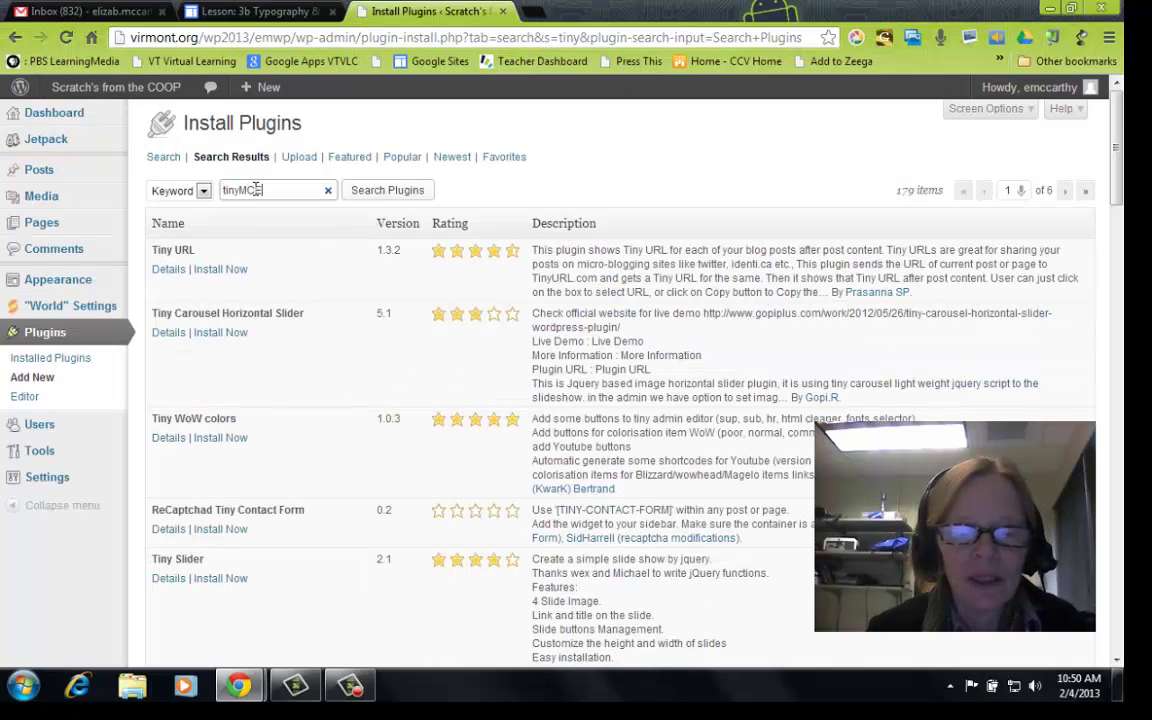
pyautogui.press('Return')
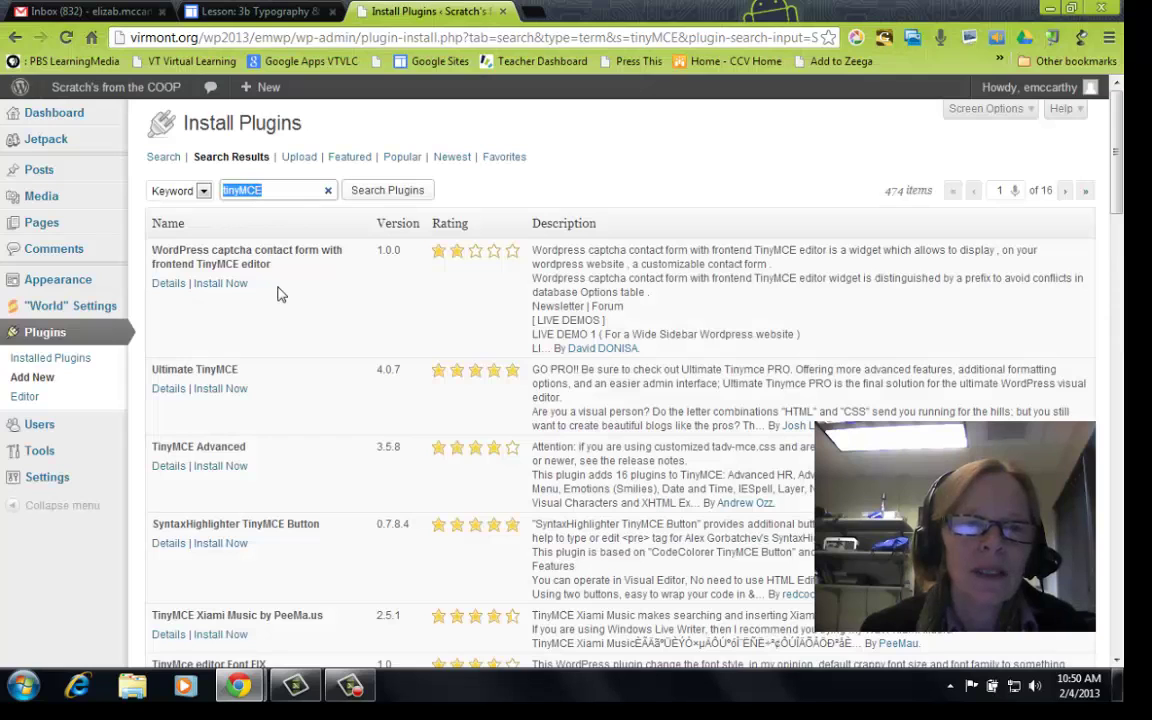
pyautogui.scroll(-2, 293, 346)
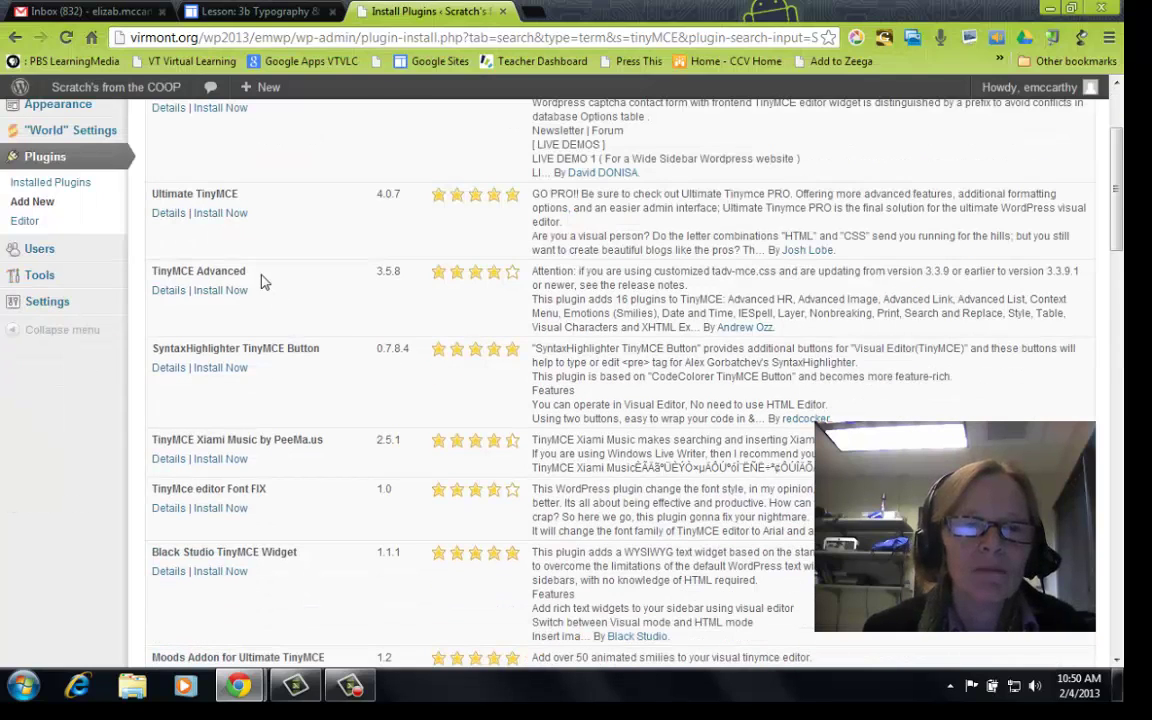
# - Install Ultimate TinyMCE 4.0.7, confirm the install, and activate the plugin
pyautogui.click(211, 217)
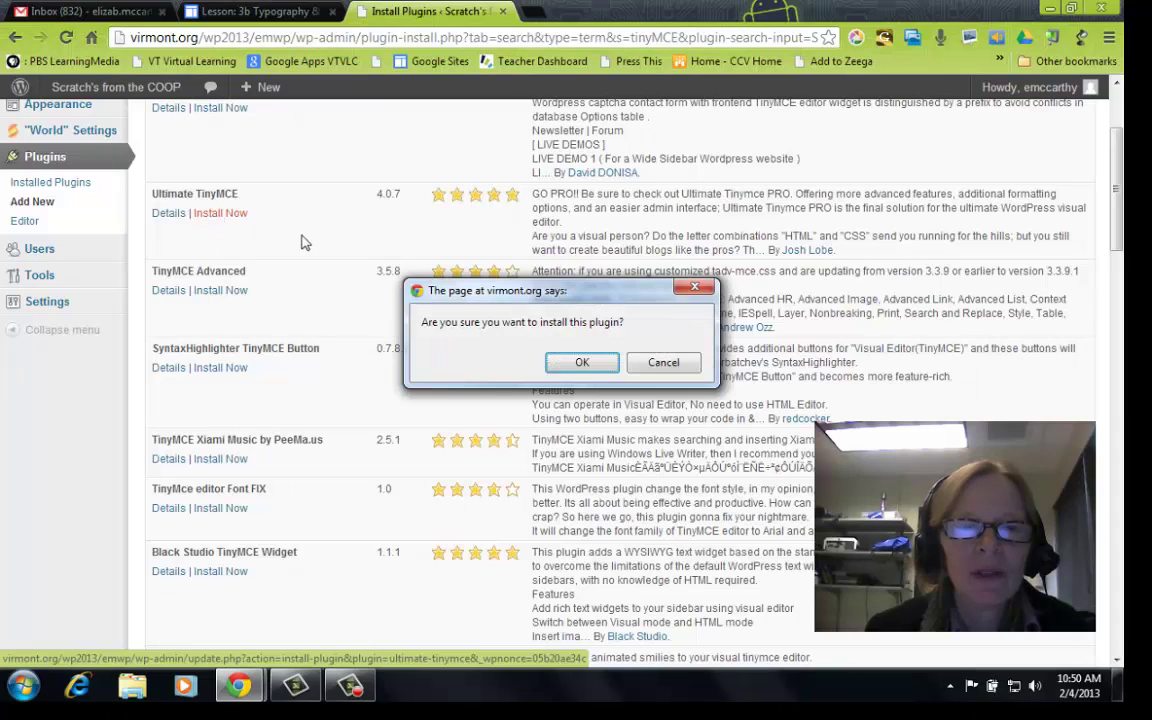
pyautogui.click(578, 366)
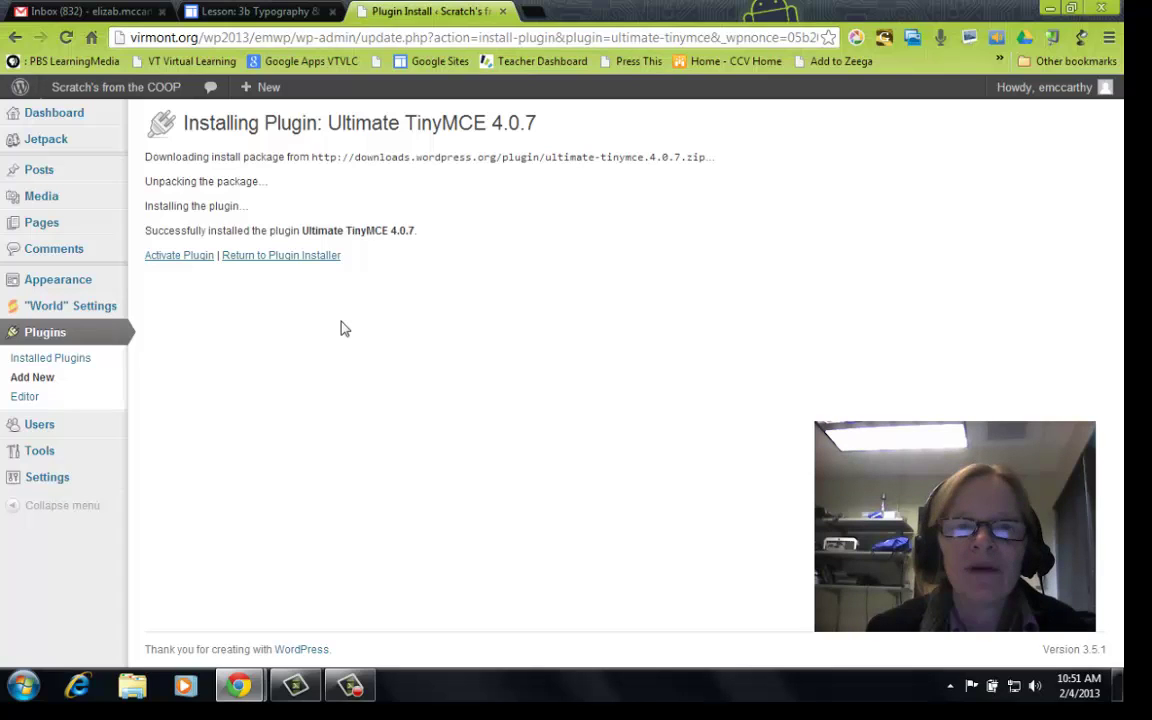
pyautogui.click(186, 258)
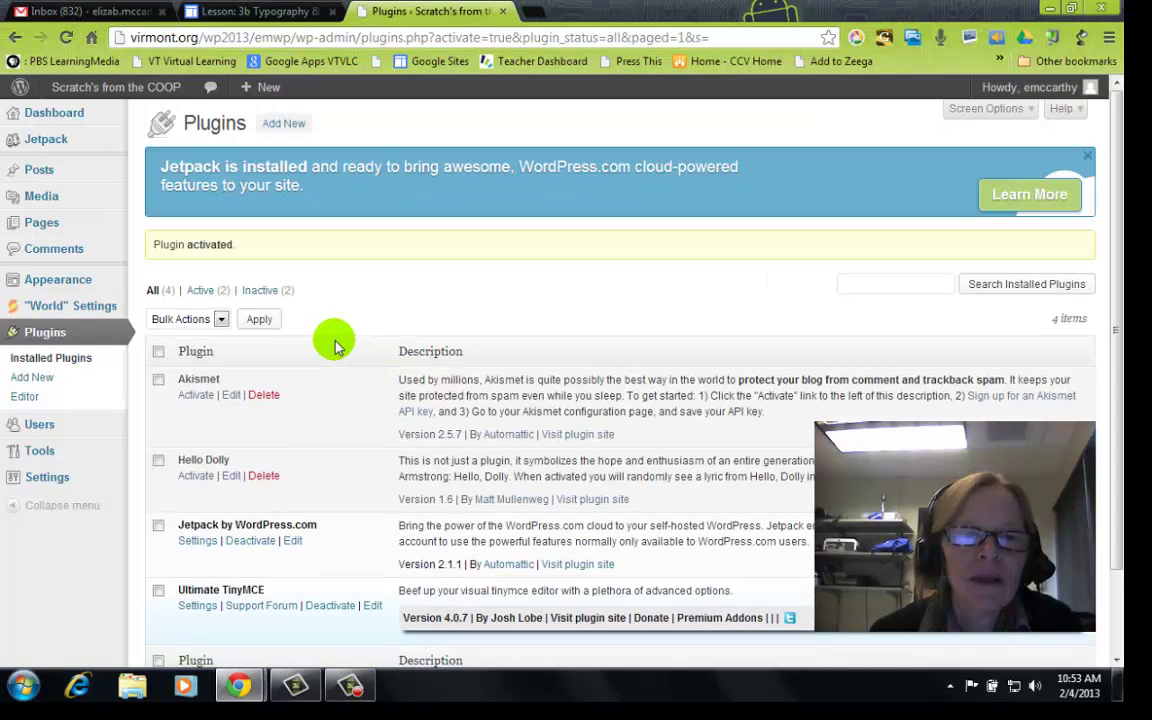
pyautogui.scroll(-2, 334, 352)
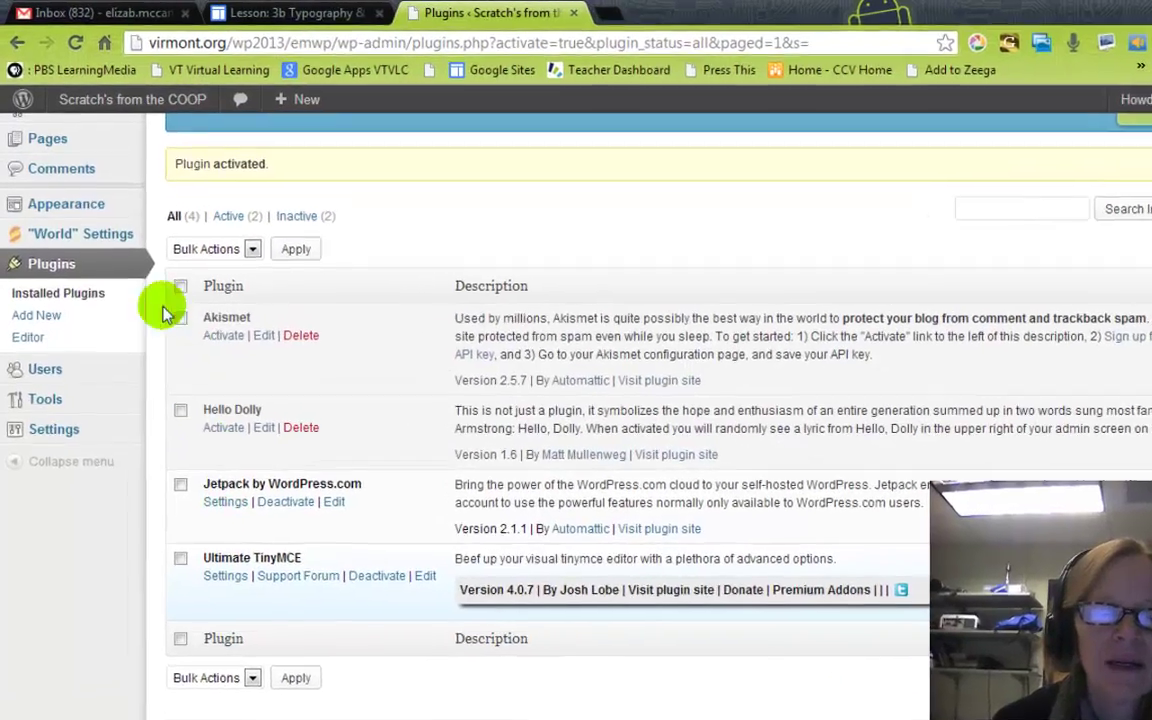
pyautogui.scroll(2, 70, 210)
# - Start a blank new post to see the two-row formatting toolbar
pyautogui.moveTo(45, 160)
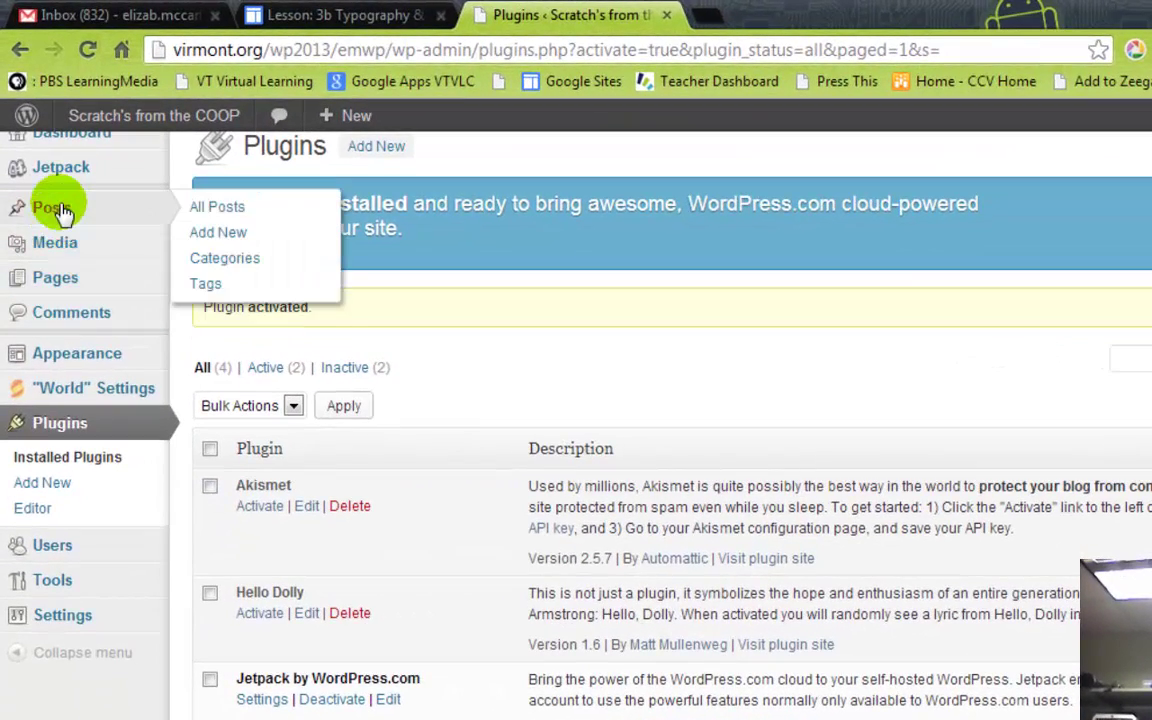
pyautogui.click(62, 218)
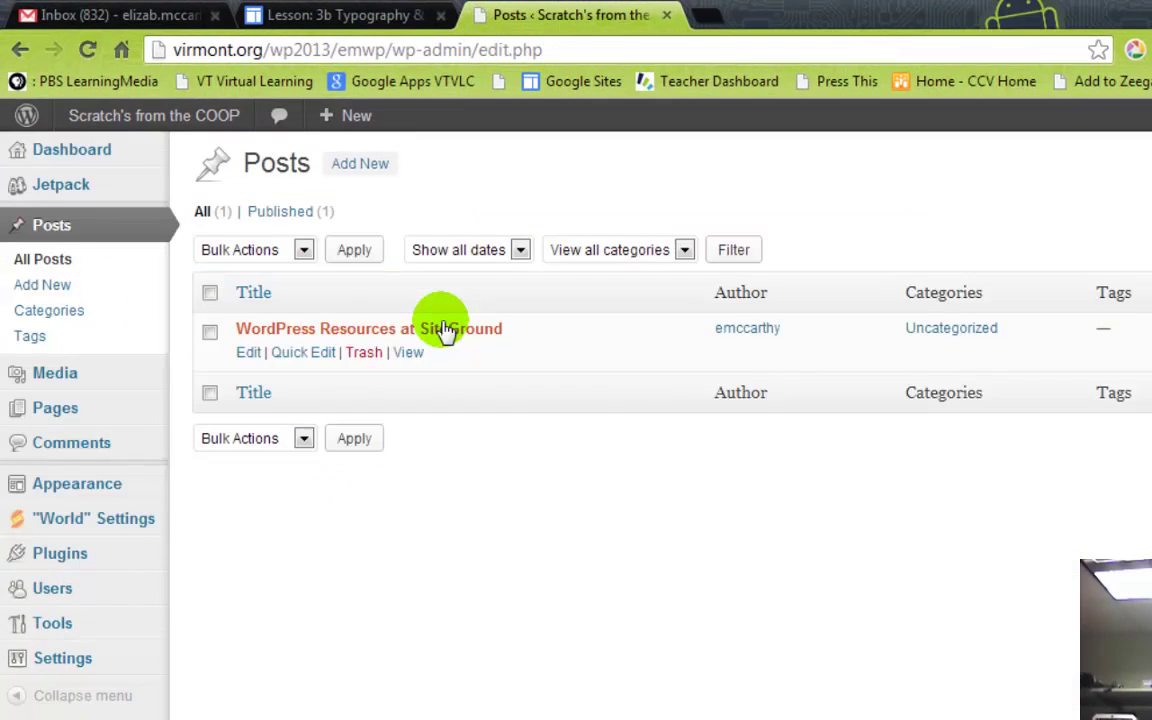
pyautogui.click(355, 166)
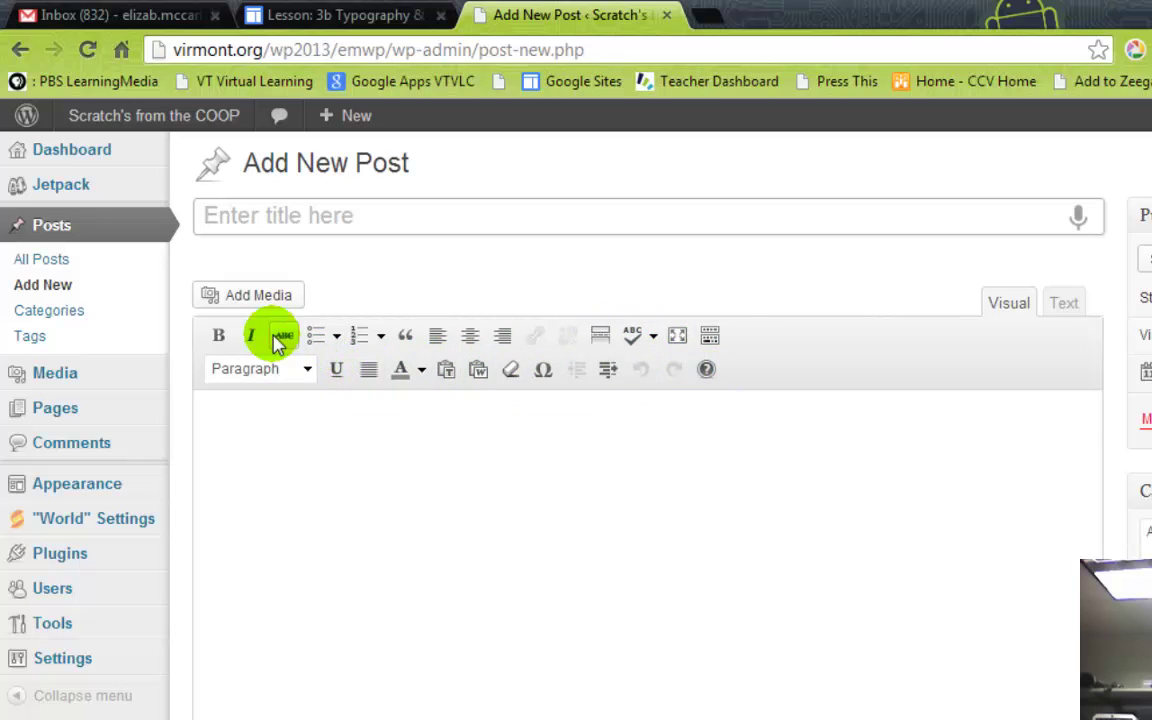
# - Open Ultimate TinyMCE's Settings page from the Installed Plugins list
pyautogui.click(52, 555)
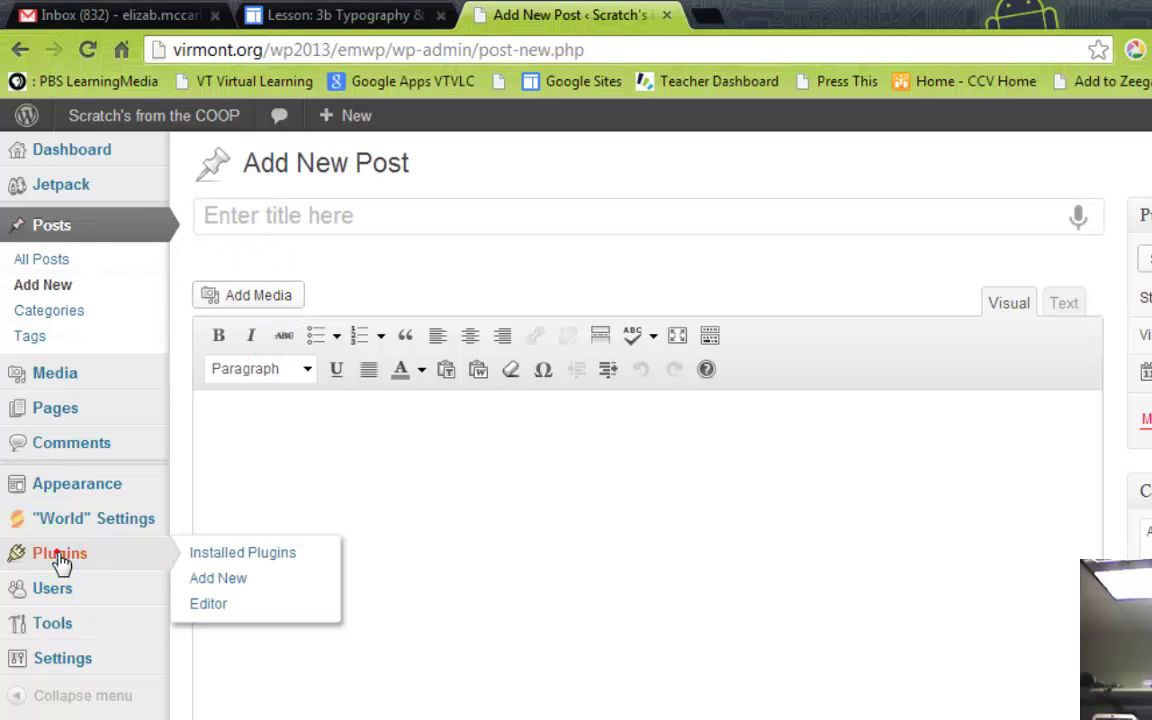
pyautogui.click(225, 556)
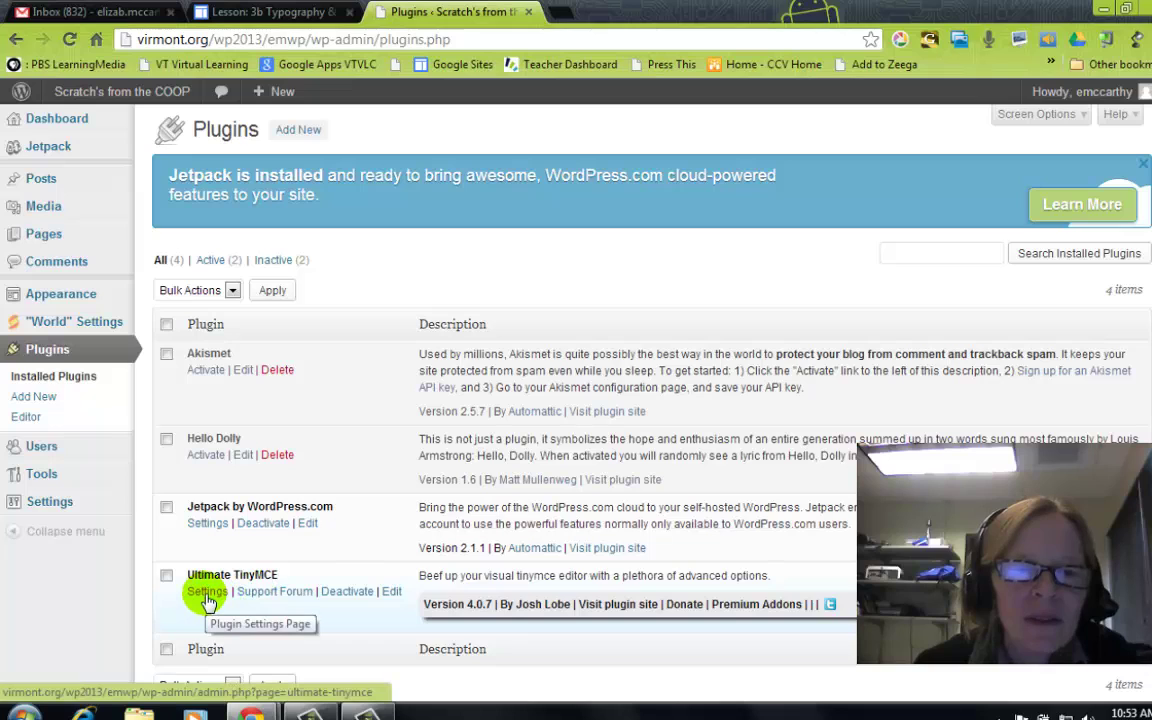
pyautogui.click(207, 597)
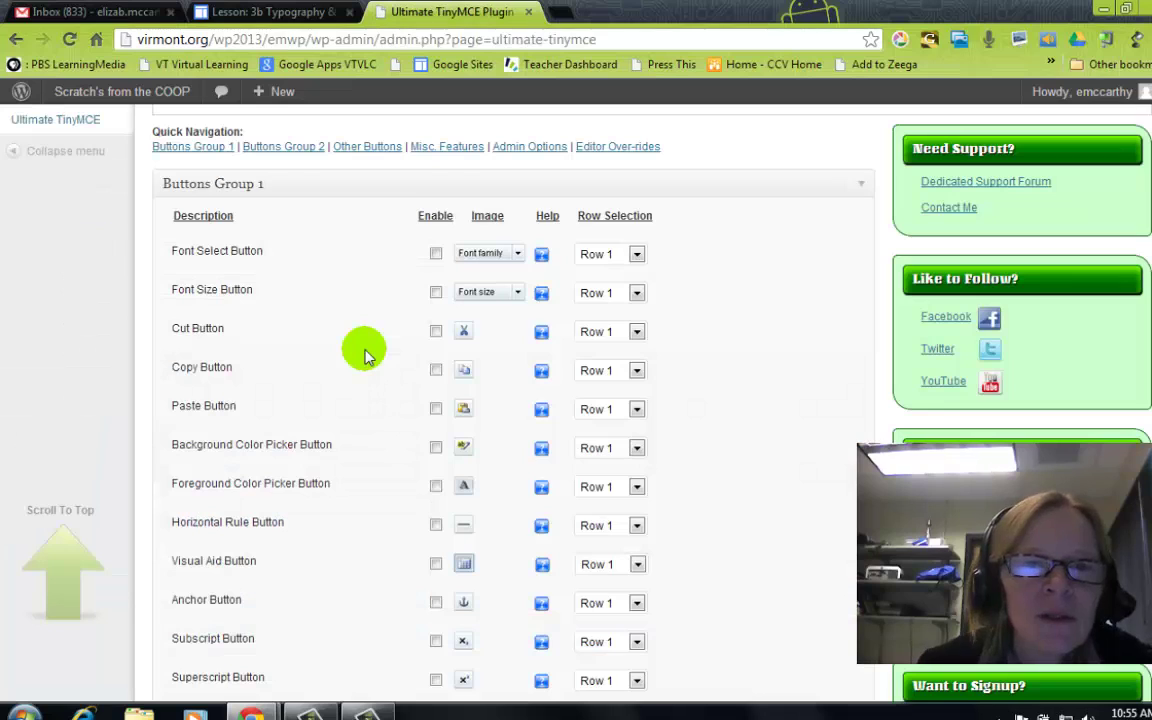
# - Enable Font Select, Font Size, Cut, Copy, Paste and Background Color Picker buttons
pyautogui.click(436, 253)
pyautogui.click(434, 292)
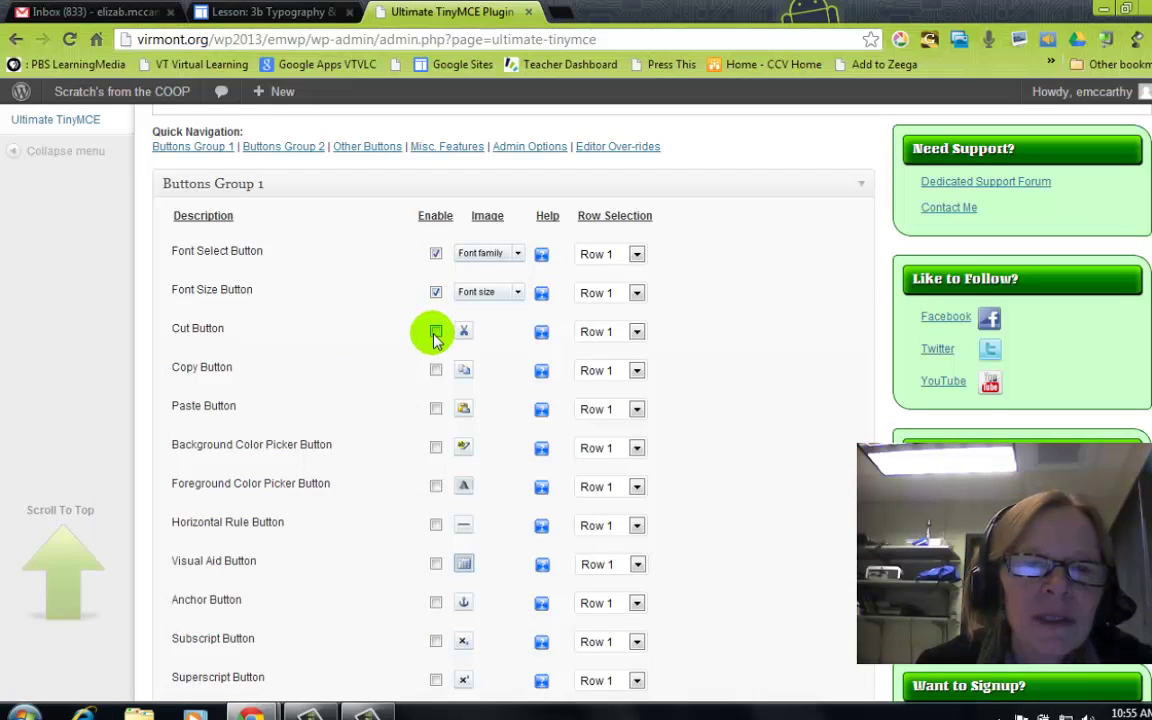
pyautogui.click(436, 333)
pyautogui.click(436, 370)
pyautogui.click(436, 410)
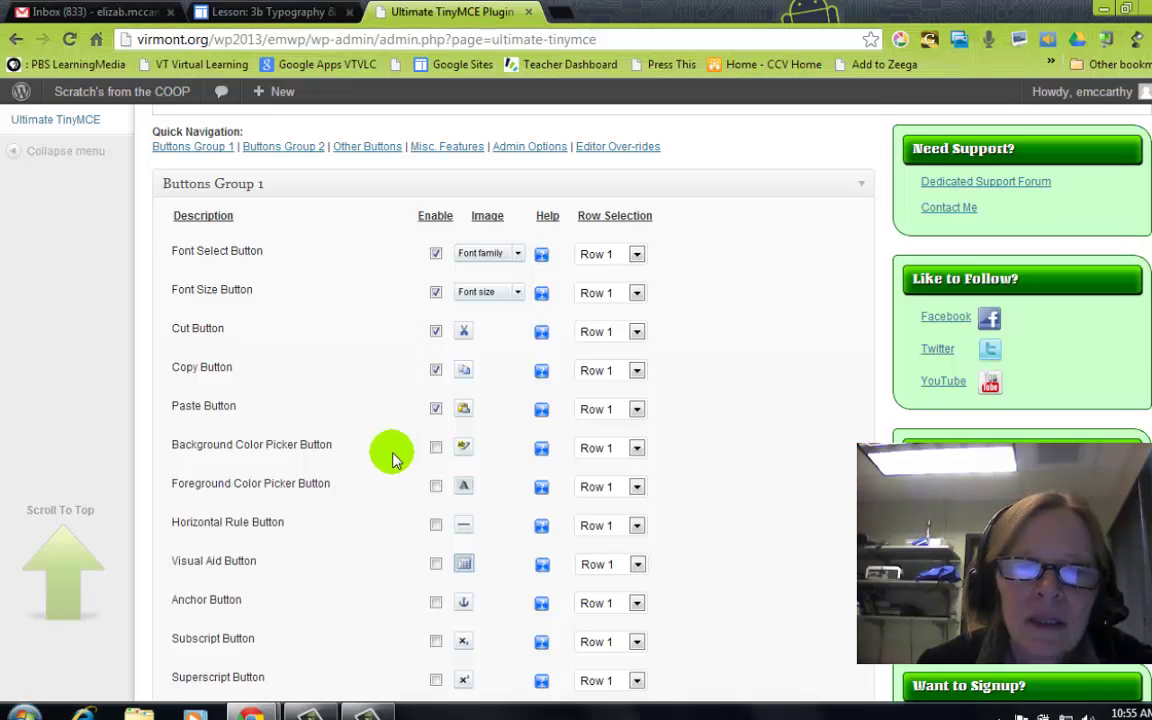
pyautogui.scroll(-2, 391, 452)
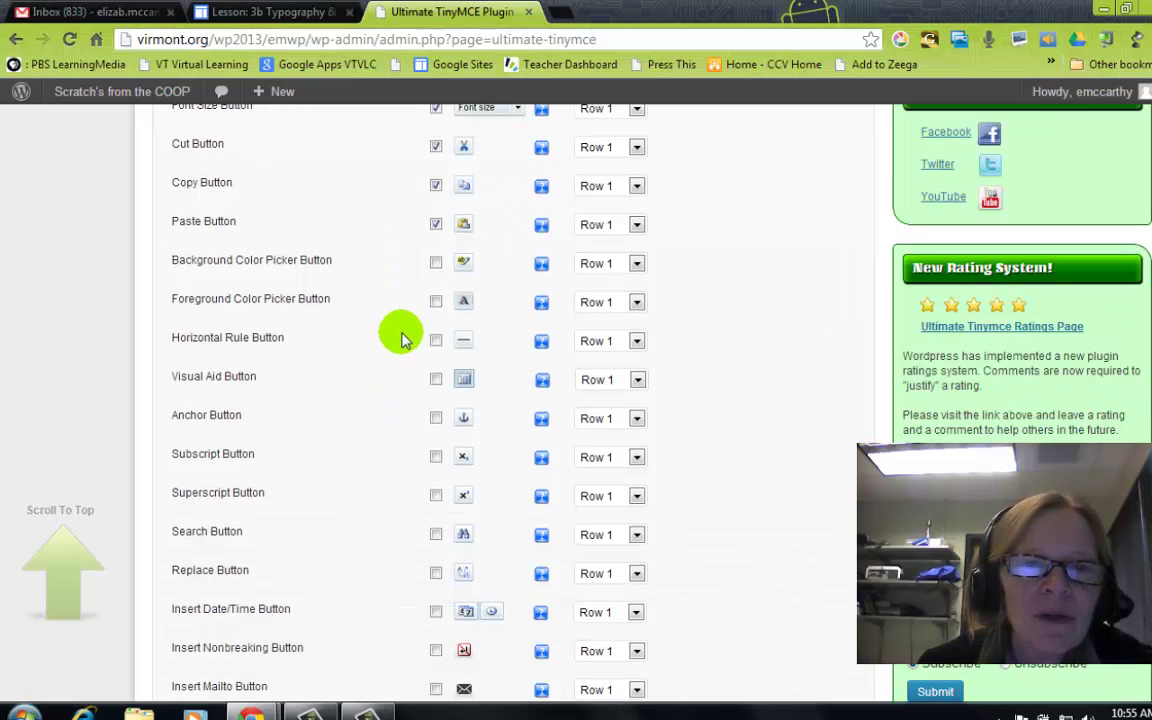
pyautogui.click(436, 262)
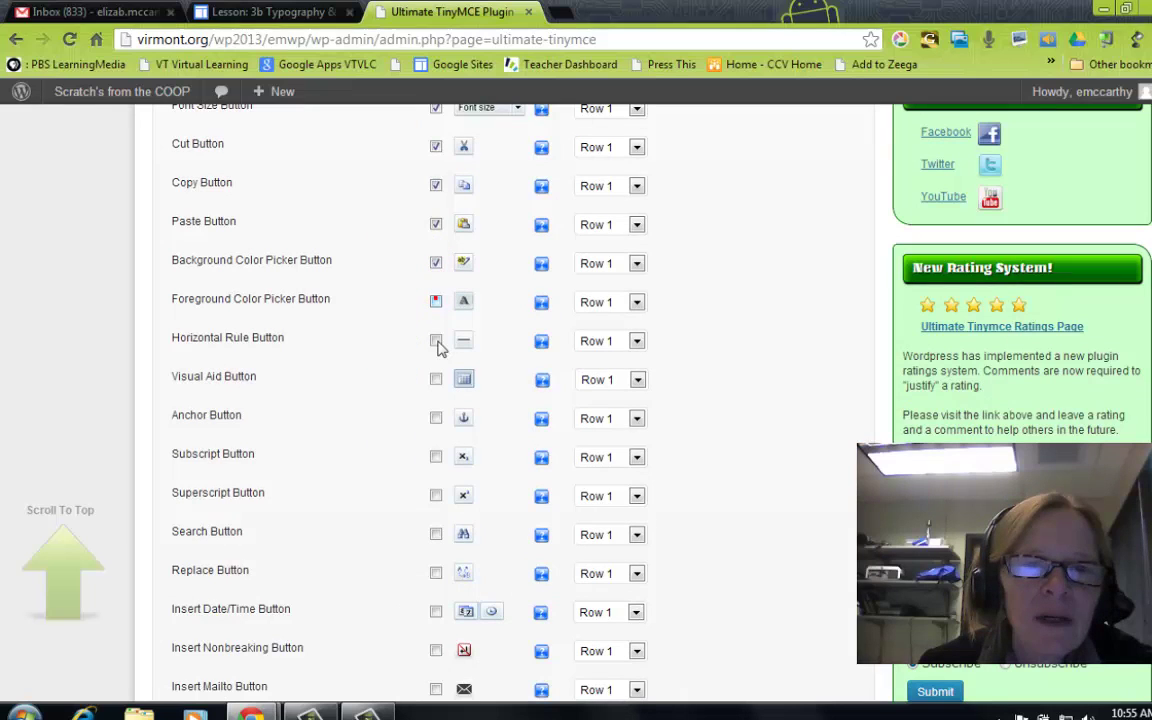
# - Enable Foreground Color Picker, Preview, Emotions, Table Controls Dropdown and Style Select buttons
pyautogui.click(436, 302)
pyautogui.click(561, 547)
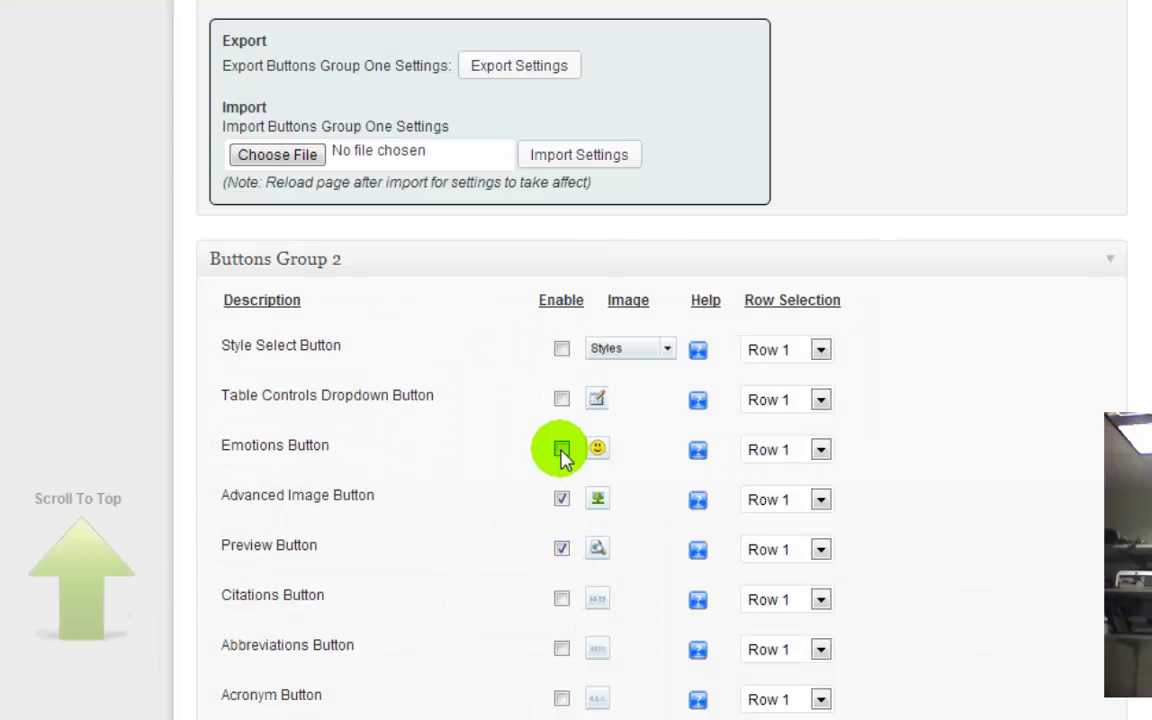
pyautogui.click(561, 449)
pyautogui.click(561, 399)
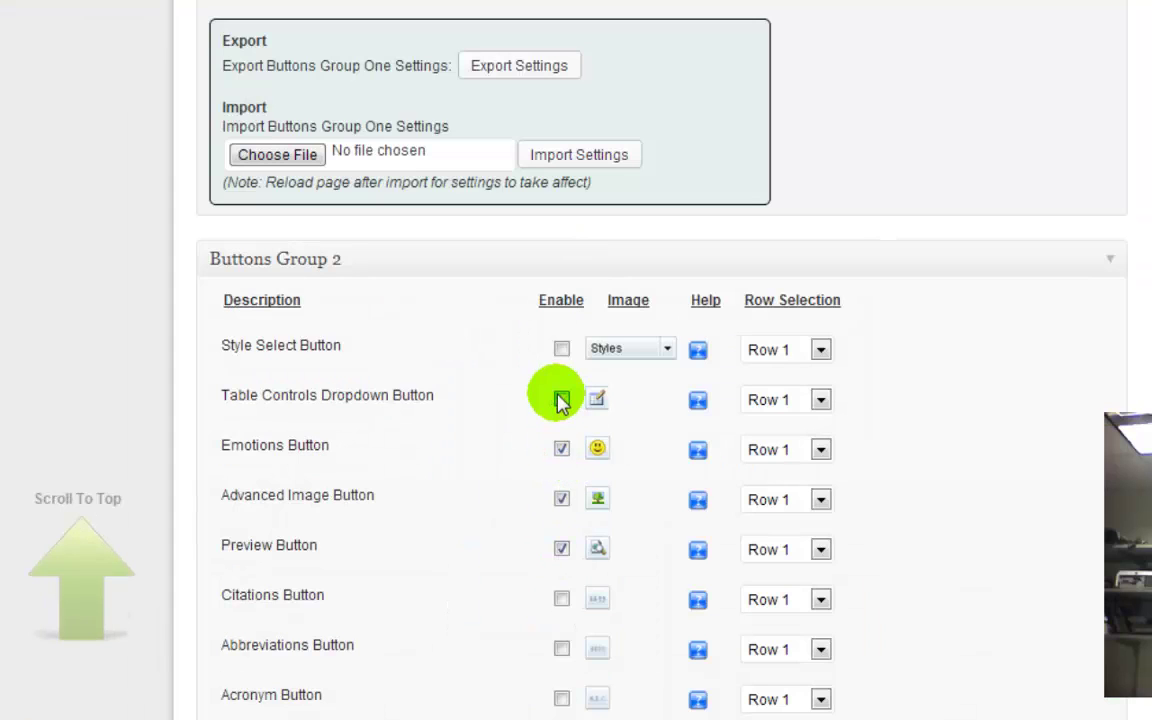
pyautogui.click(561, 399)
pyautogui.click(561, 349)
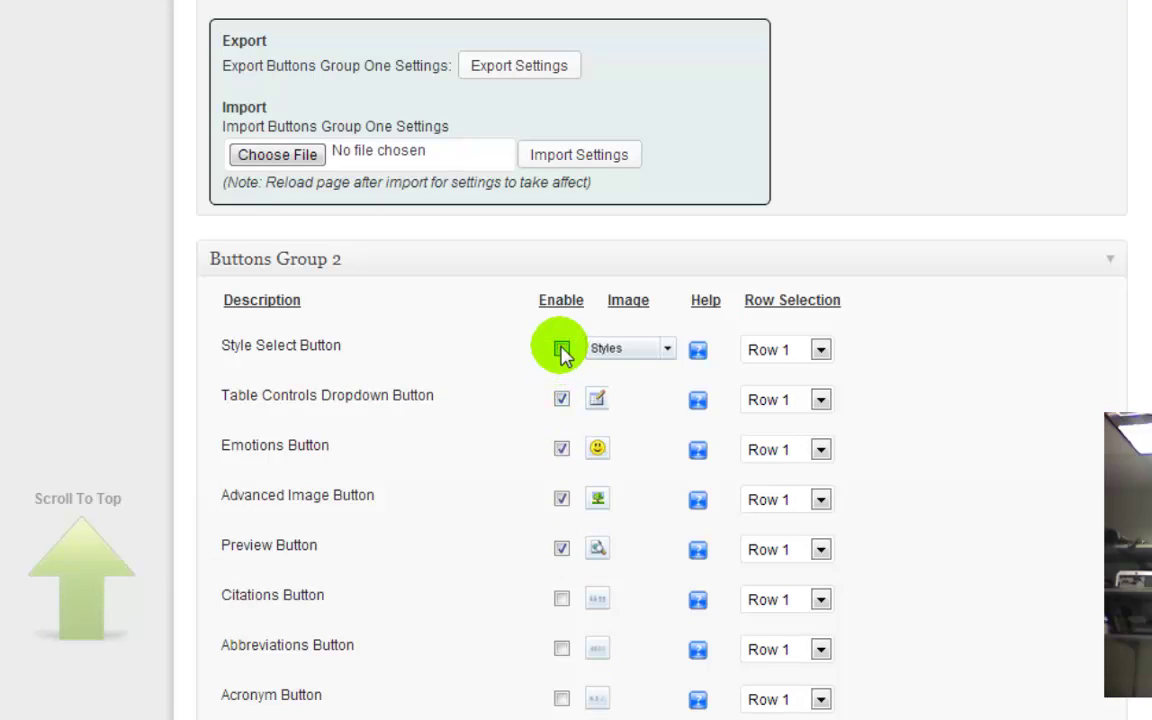
pyautogui.click(457, 472)
pyautogui.scroll(-4, 457, 472)
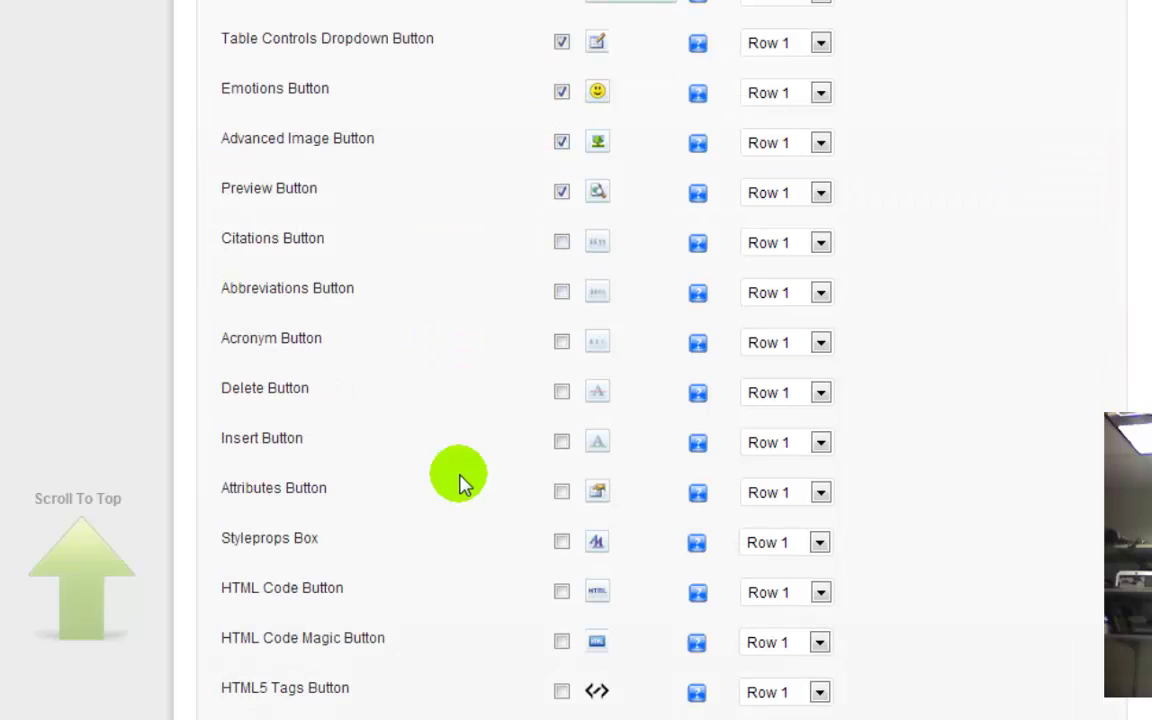
pyautogui.scroll(1, 457, 472)
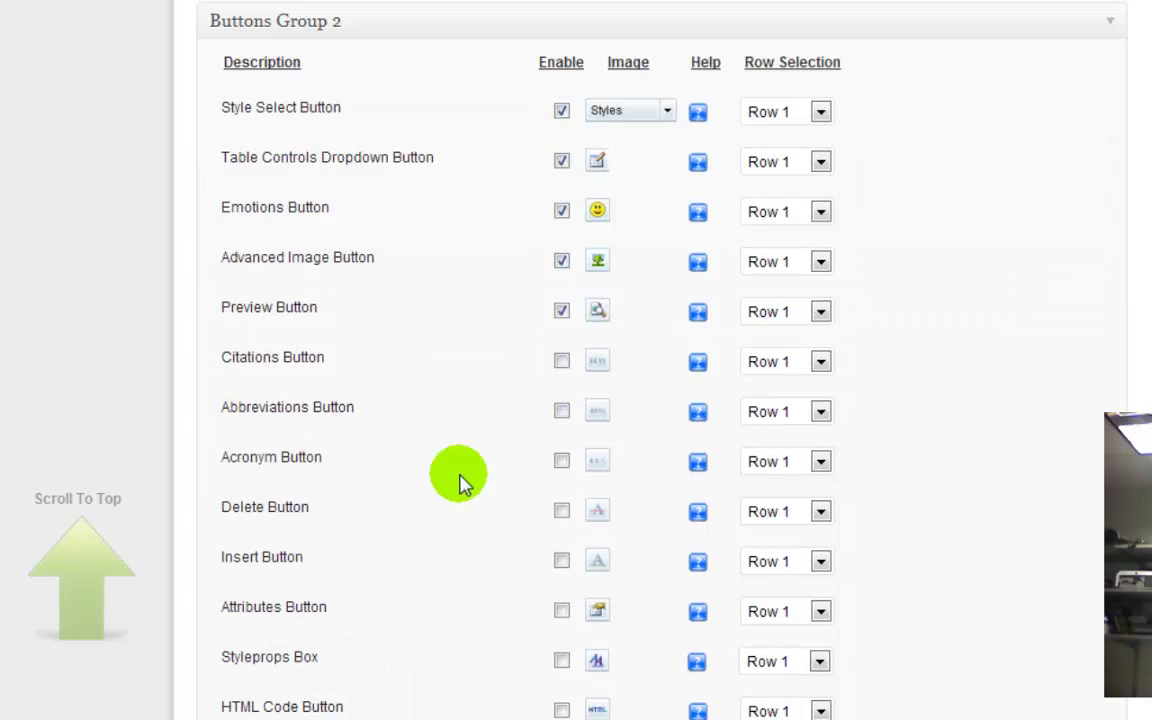
# - Put Style Select, Table Controls, Emotions and Advanced Image on Row 3, and choose Preview's row
pyautogui.click(820, 112)
pyautogui.click(815, 172)
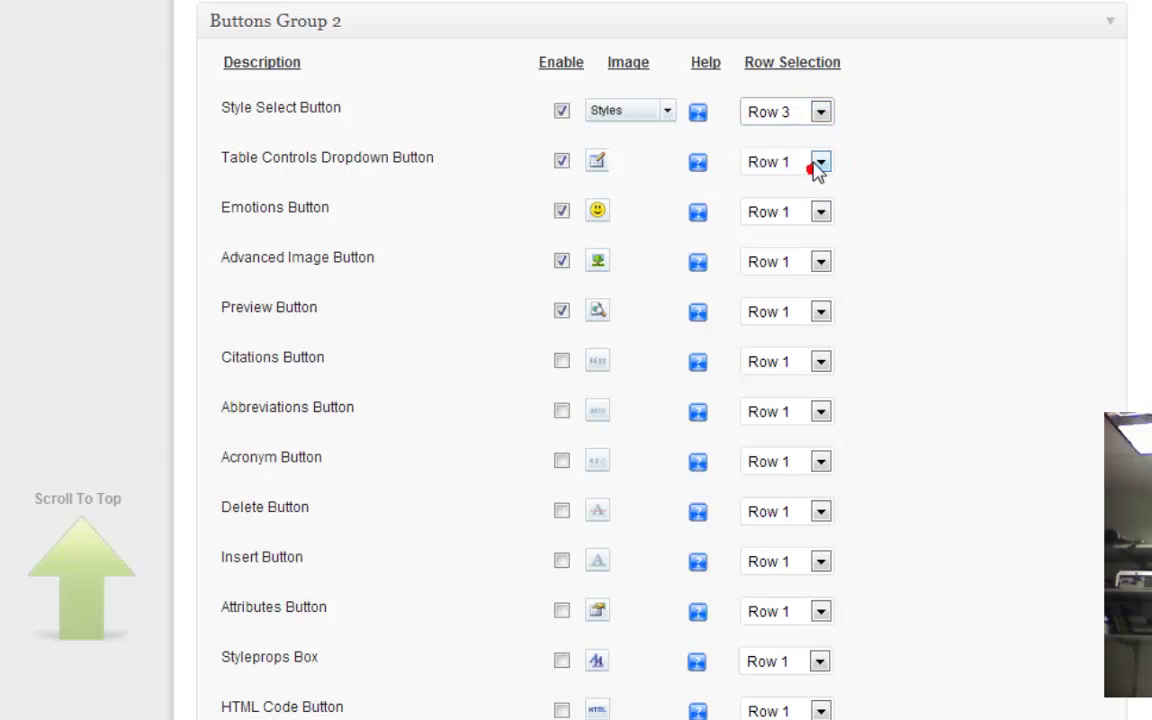
pyautogui.click(820, 162)
pyautogui.click(795, 221)
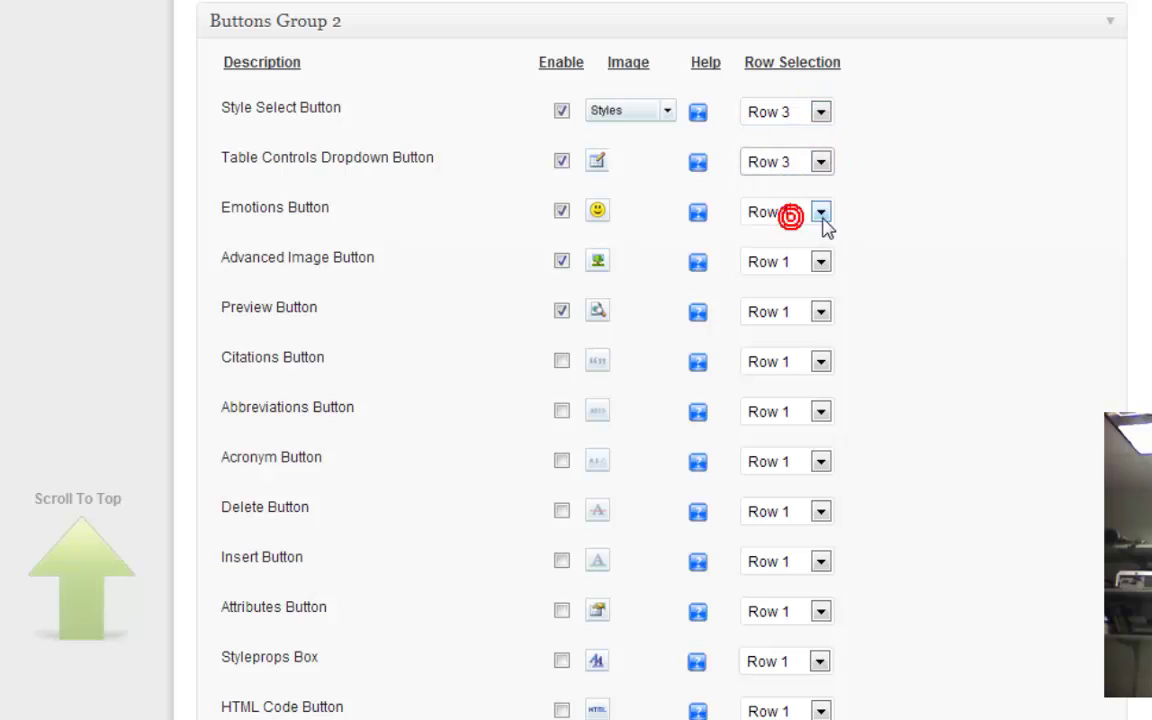
pyautogui.click(820, 214)
pyautogui.click(782, 272)
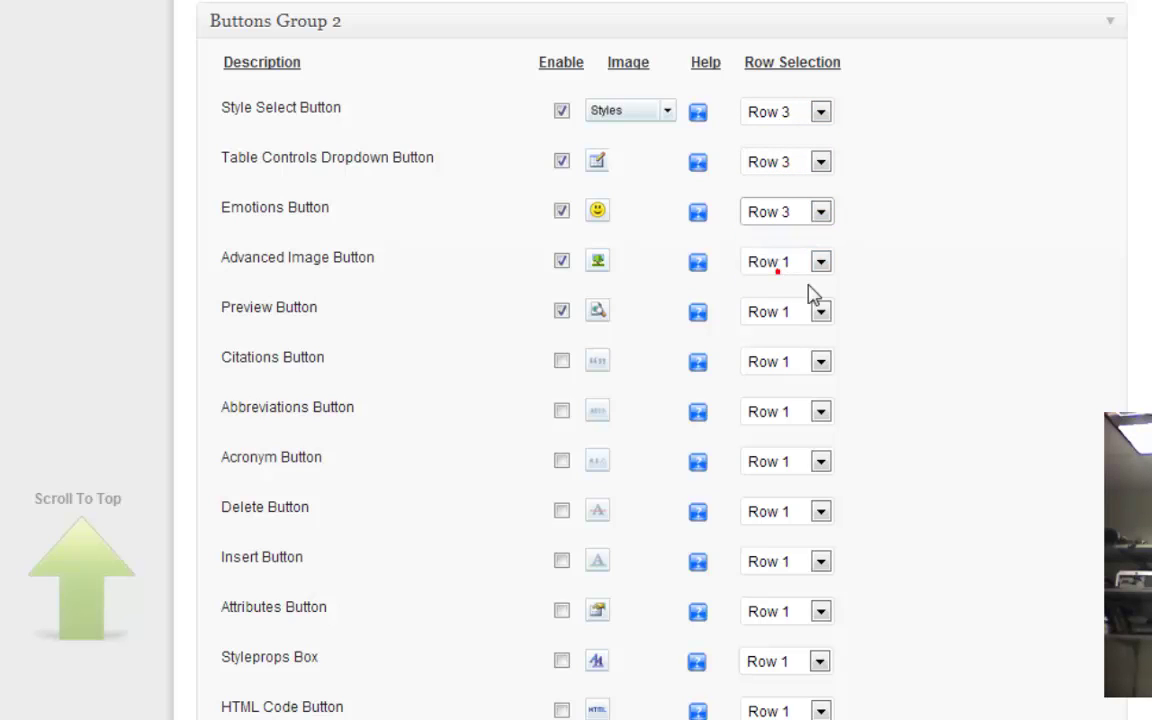
pyautogui.click(820, 262)
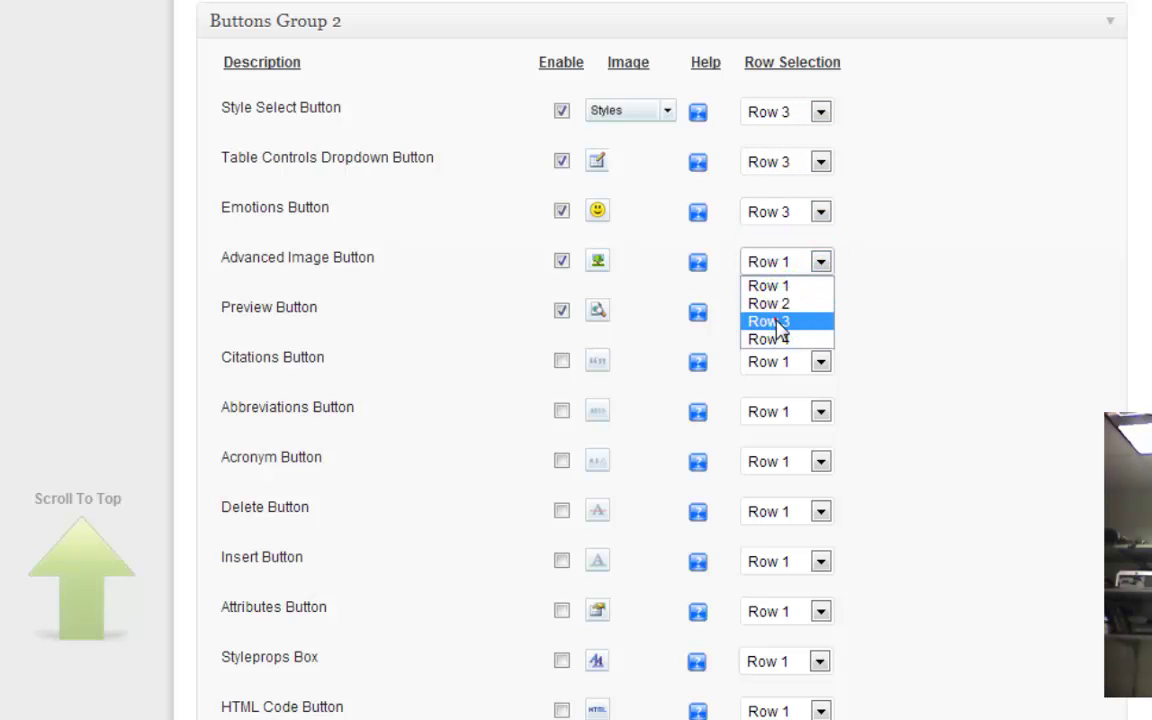
pyautogui.click(777, 320)
pyautogui.click(820, 312)
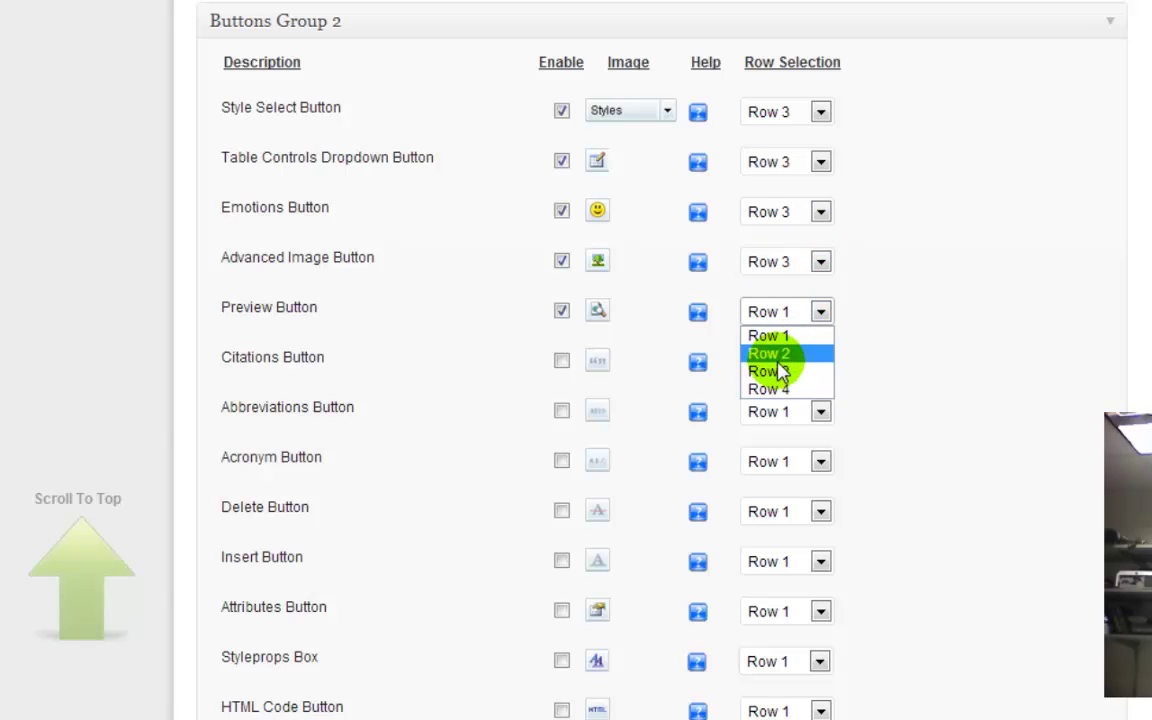
pyautogui.click(776, 370)
# - Enable the Insert YouTube Video, HTML5 Tags, HTML Code Magic and HTML Code buttons
pyautogui.scroll(-5, 391, 473)
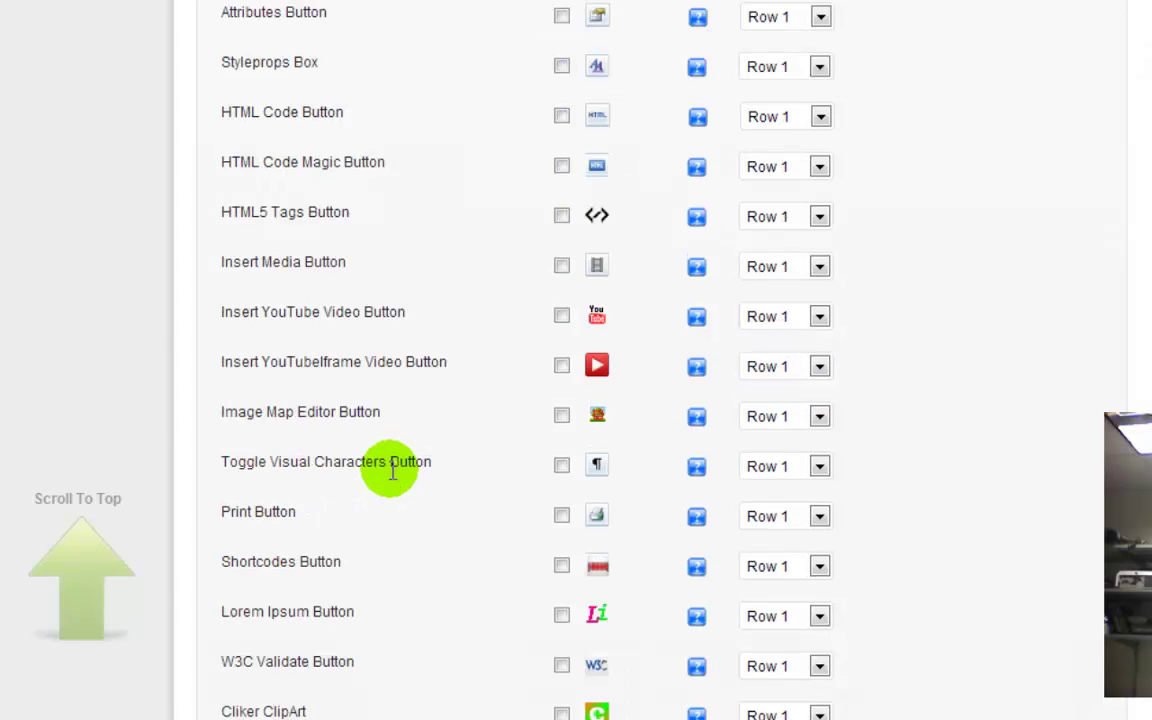
pyautogui.click(562, 315)
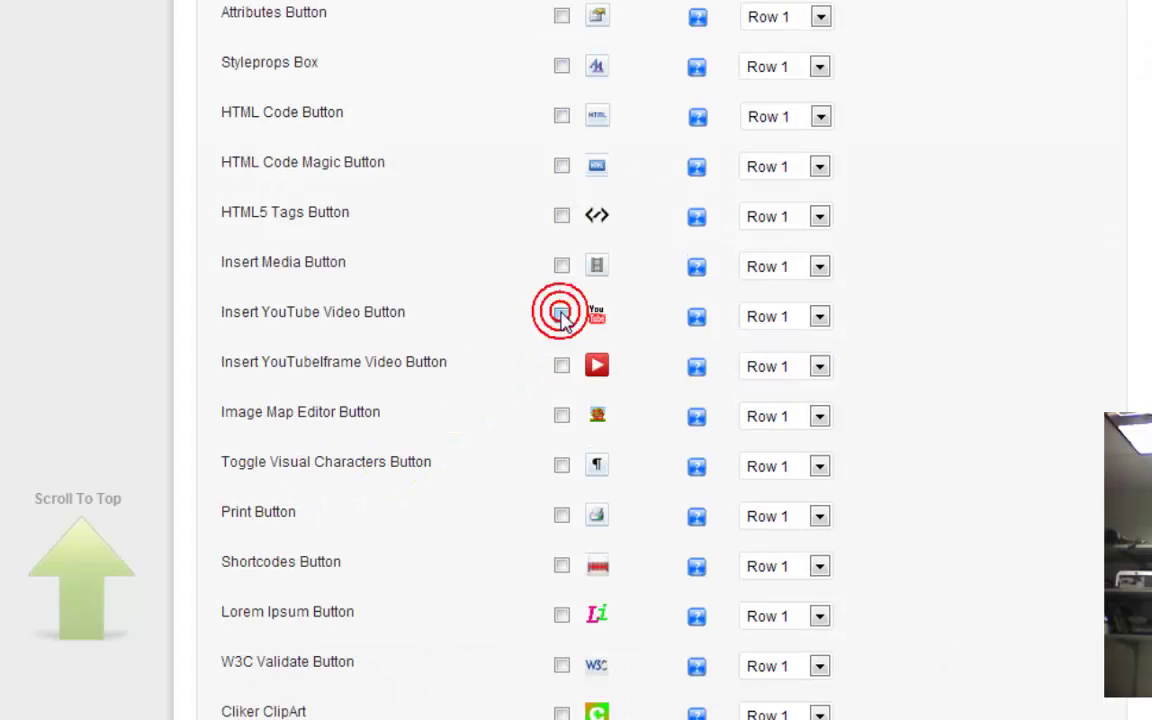
pyautogui.click(562, 217)
pyautogui.click(562, 168)
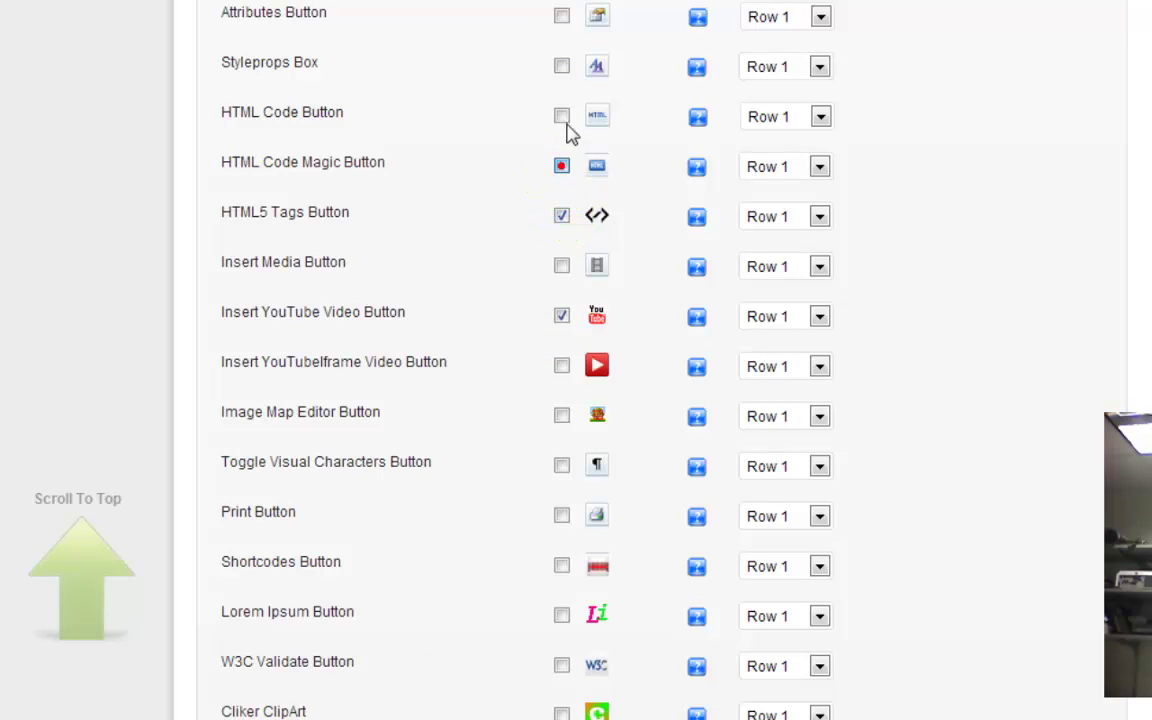
pyautogui.click(562, 116)
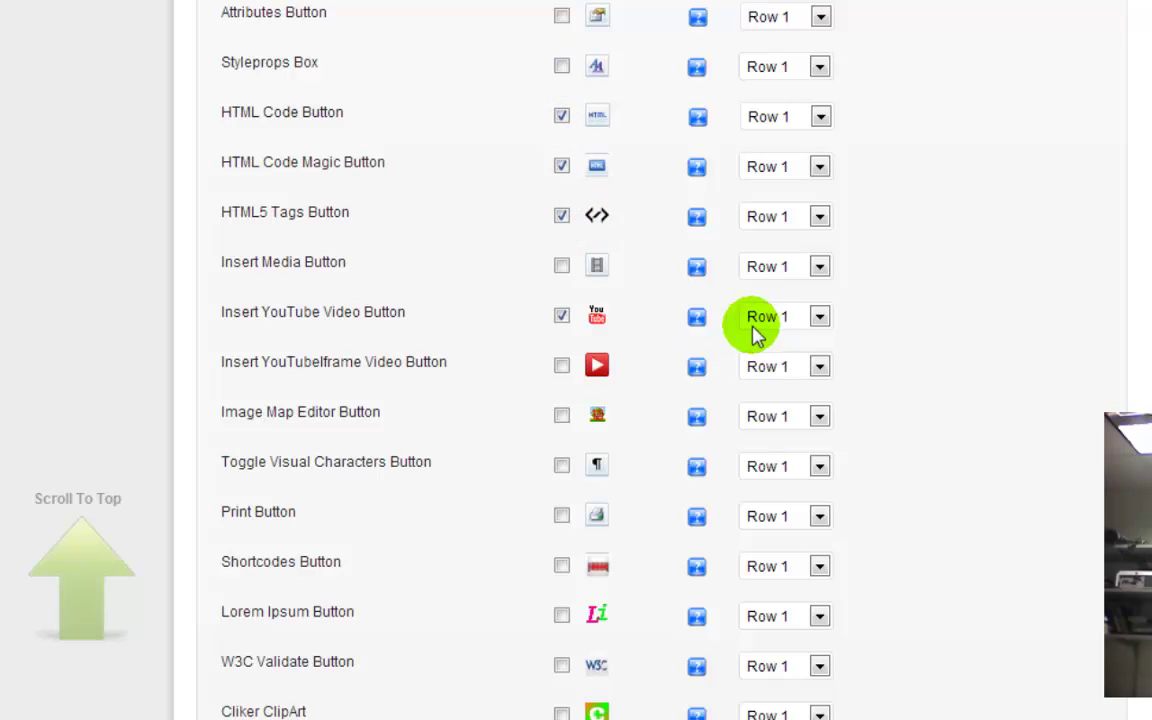
# - Place the YouTube and HTML5 Tags buttons on Row 3
pyautogui.click(818, 316)
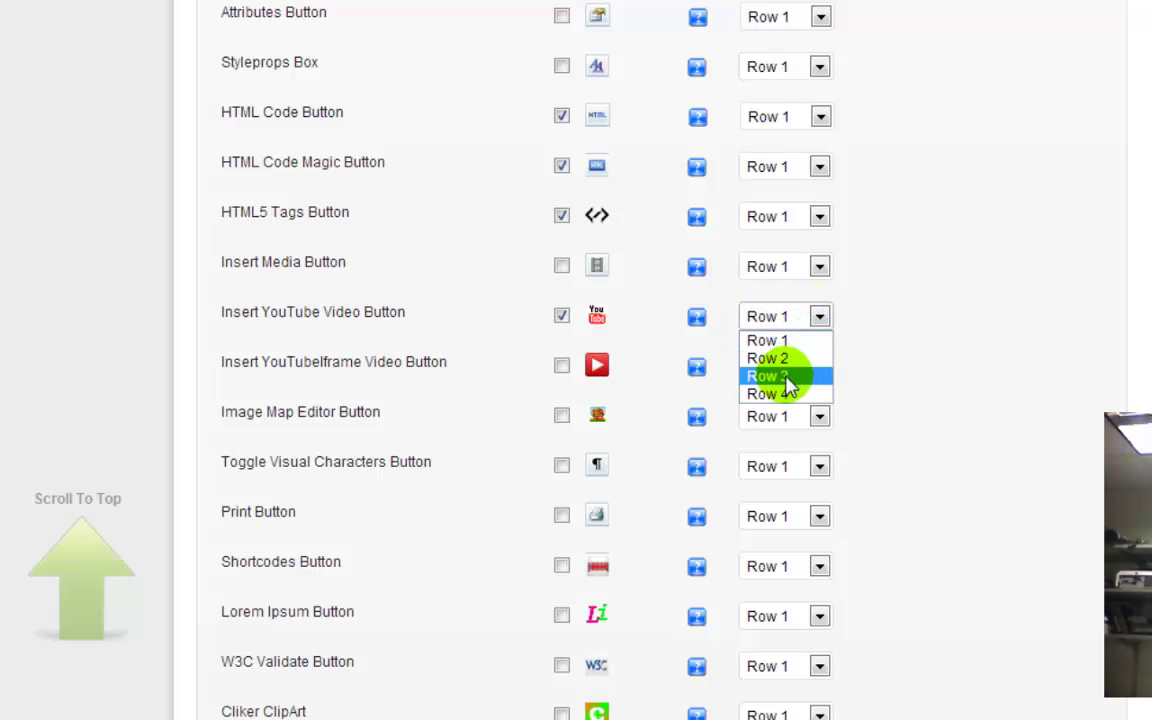
pyautogui.click(784, 375)
pyautogui.click(821, 218)
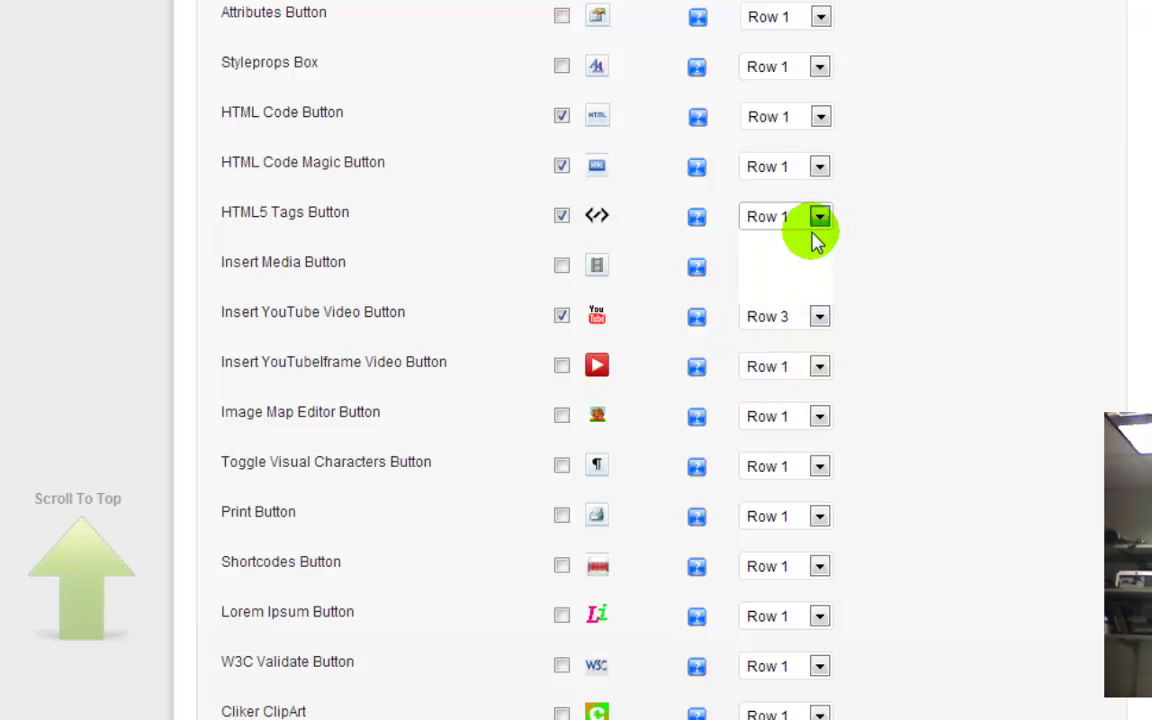
pyautogui.click(783, 276)
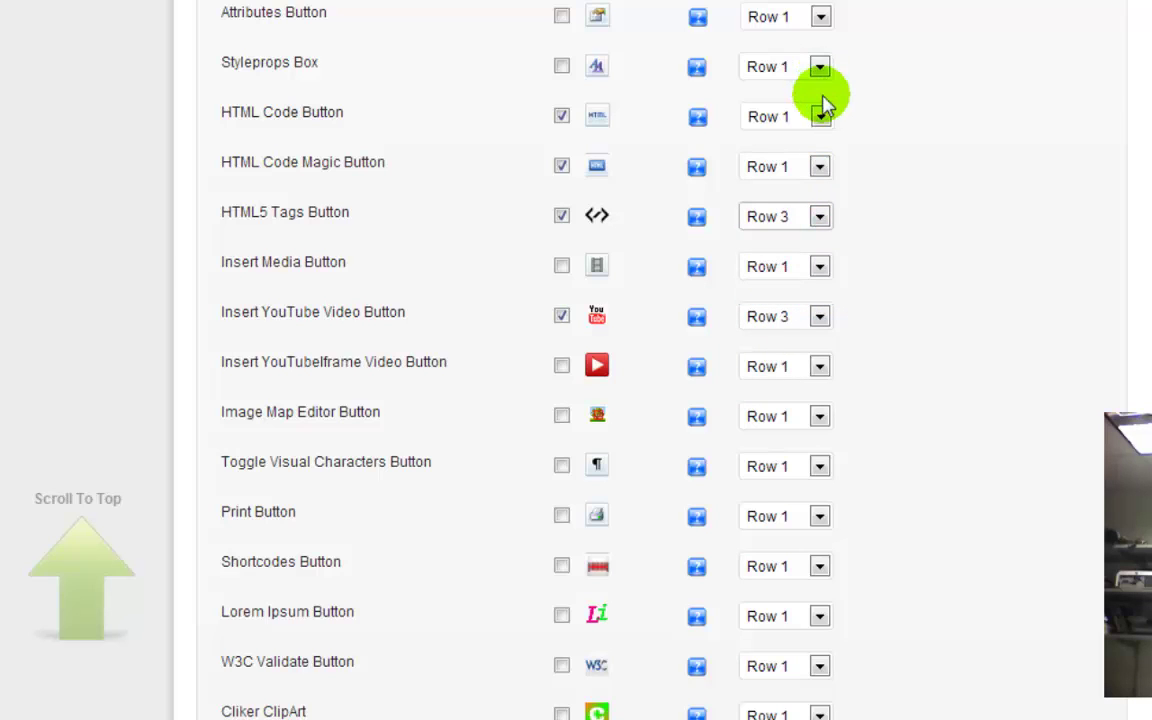
# - Enable Advanced Link on Row 3 and save the Buttons Group 2 settings
pyautogui.scroll(-5, 507, 442)
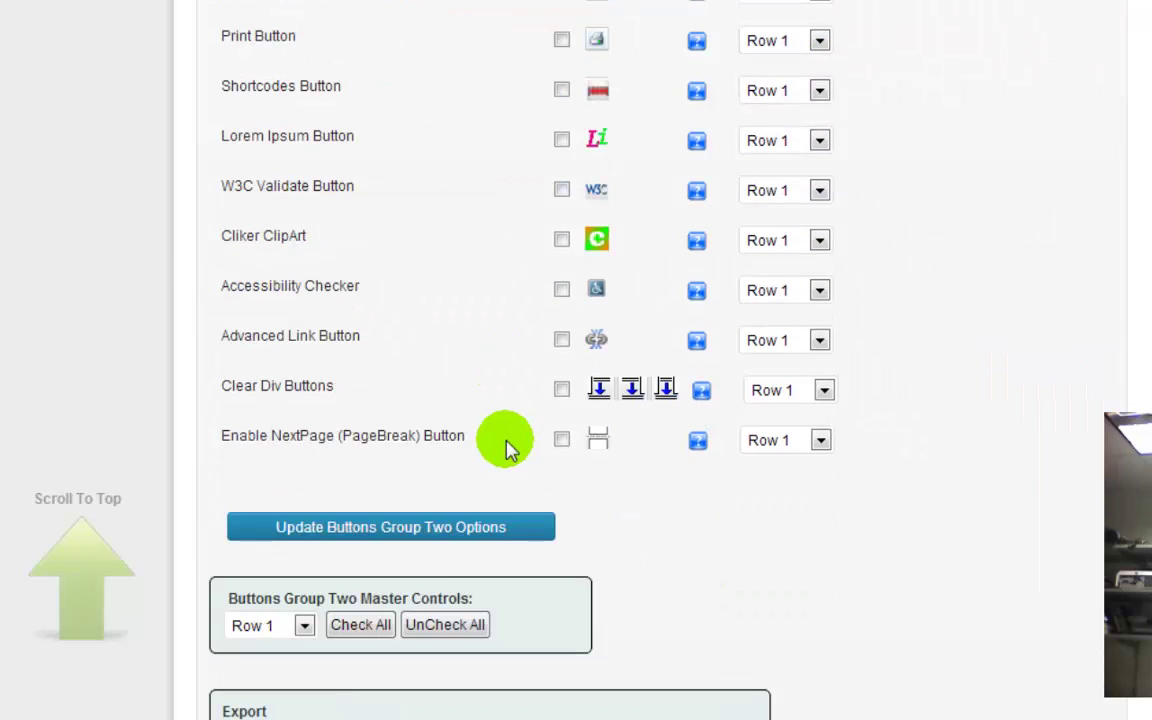
pyautogui.click(561, 339)
pyautogui.click(820, 340)
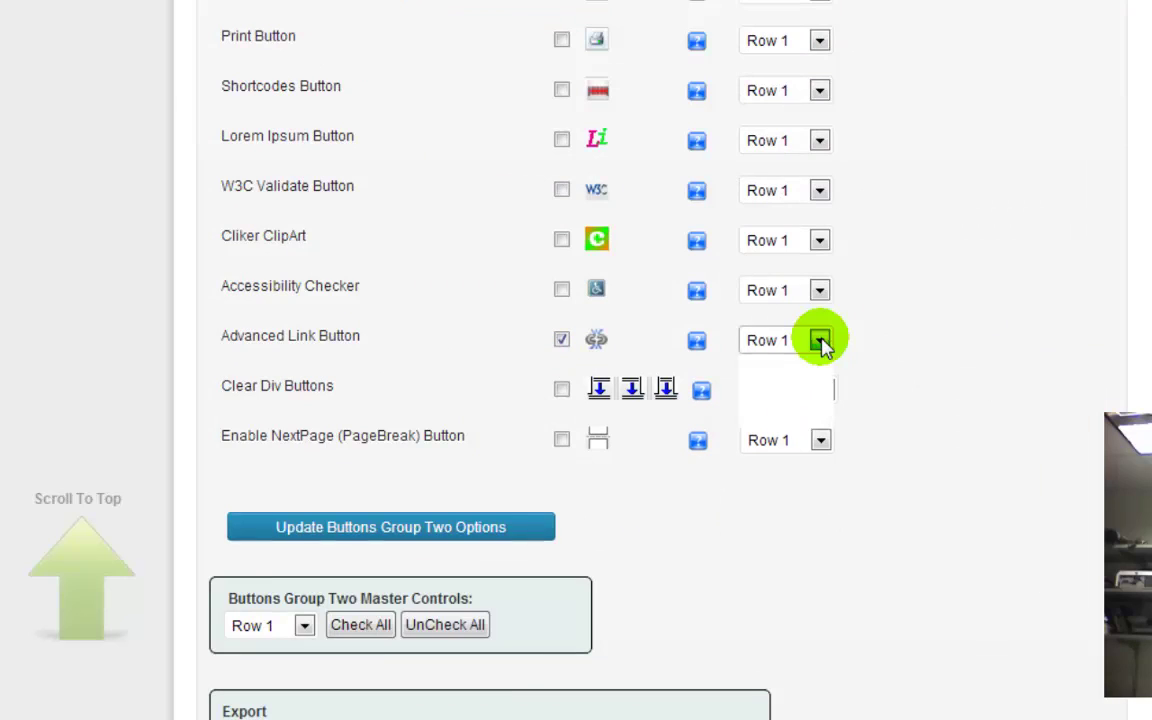
pyautogui.click(785, 400)
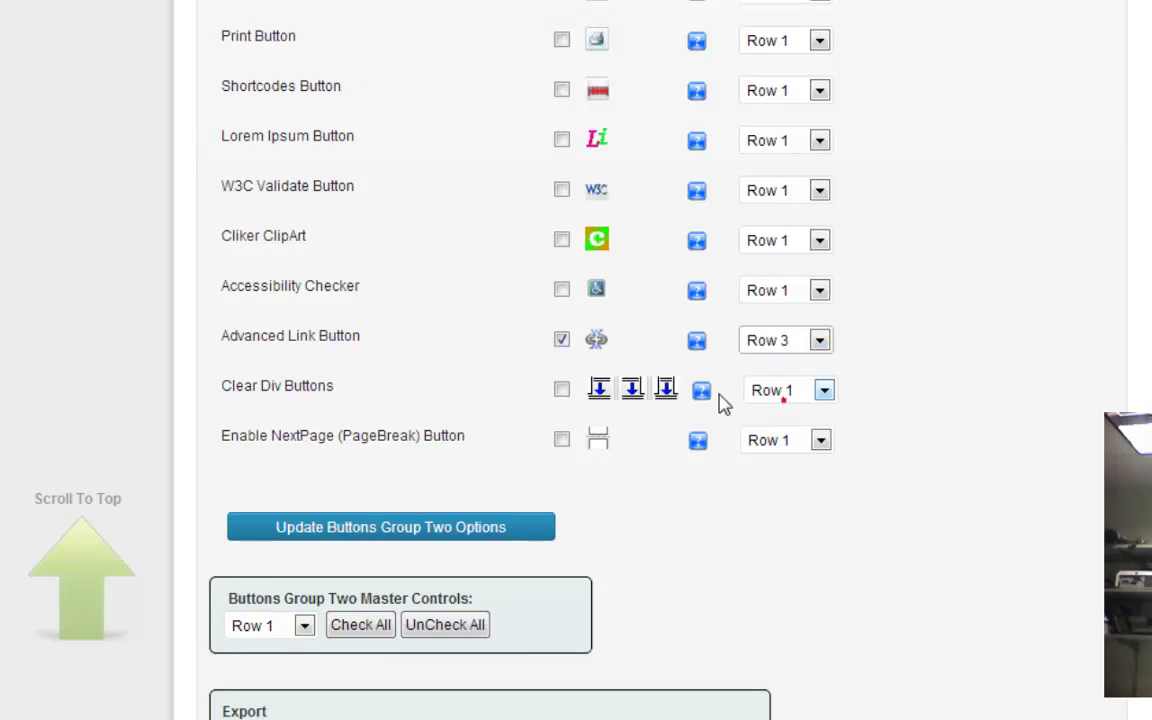
pyautogui.click(411, 526)
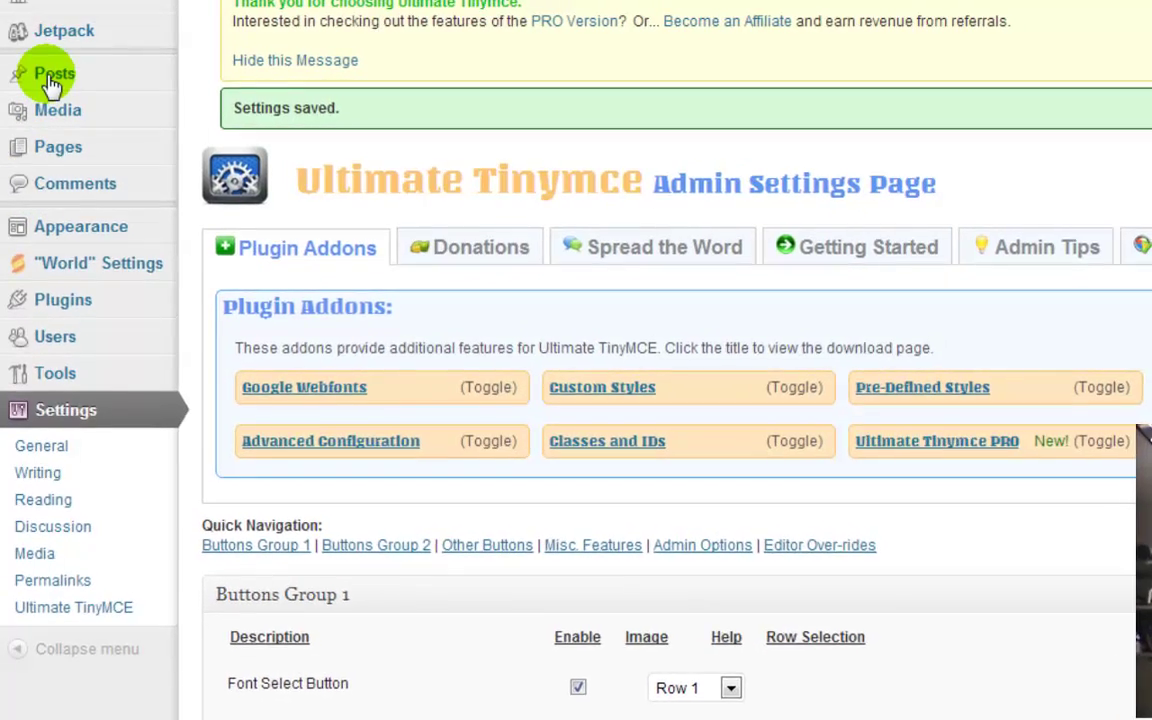
# - Start a new post from the Posts section's submenu
pyautogui.click(55, 71)
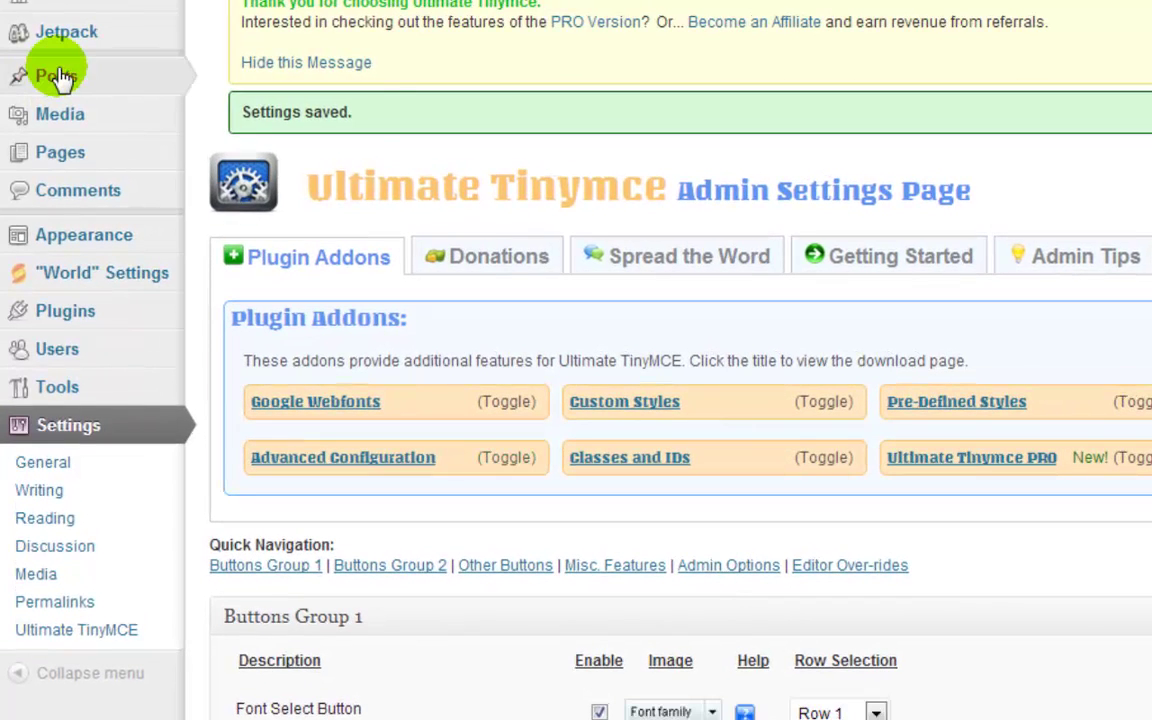
pyautogui.click(225, 78)
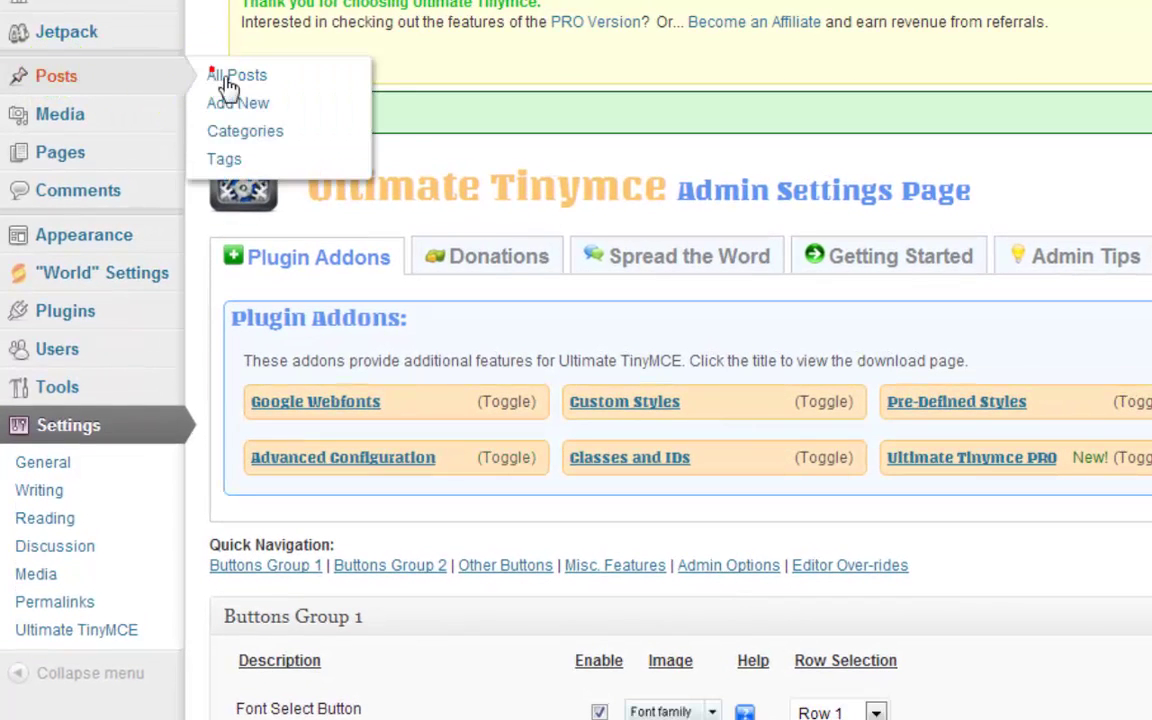
pyautogui.click(524, 128)
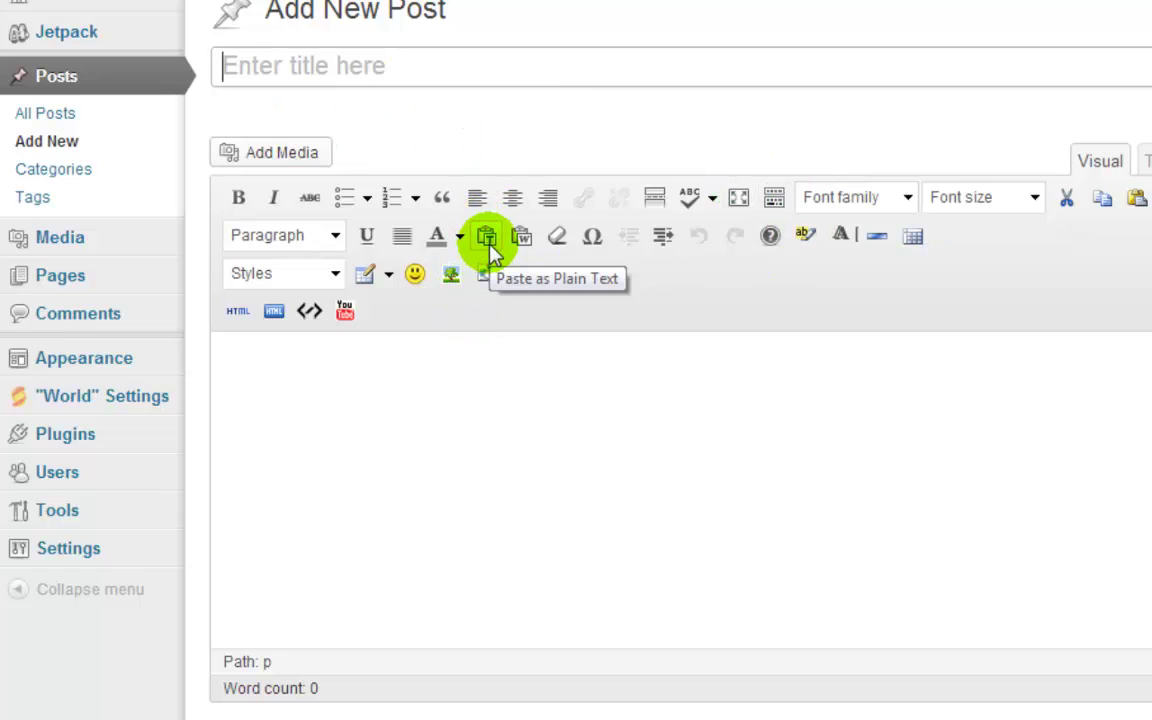
# - Open the YouTube video insert dialog from the new post's extended toolbar
pyautogui.click(355, 355)
pyautogui.click(345, 313)
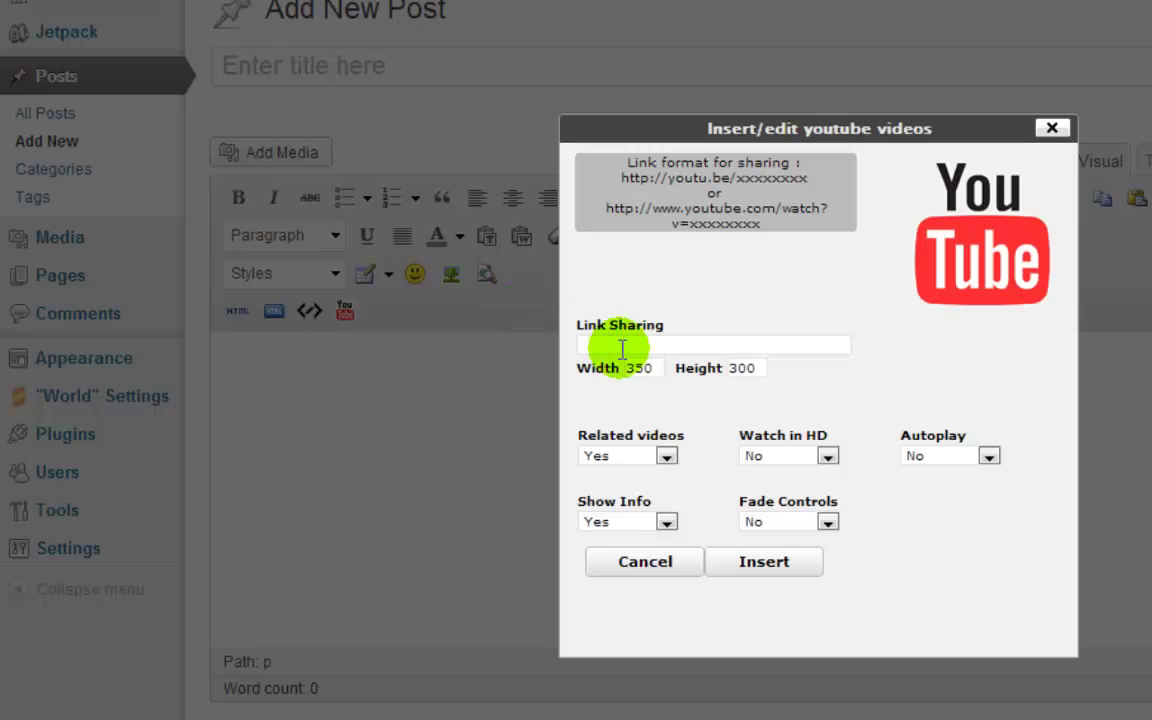
# - Close the Insert/edit youtube videos dialog without inserting a video
pyautogui.click(612, 344)
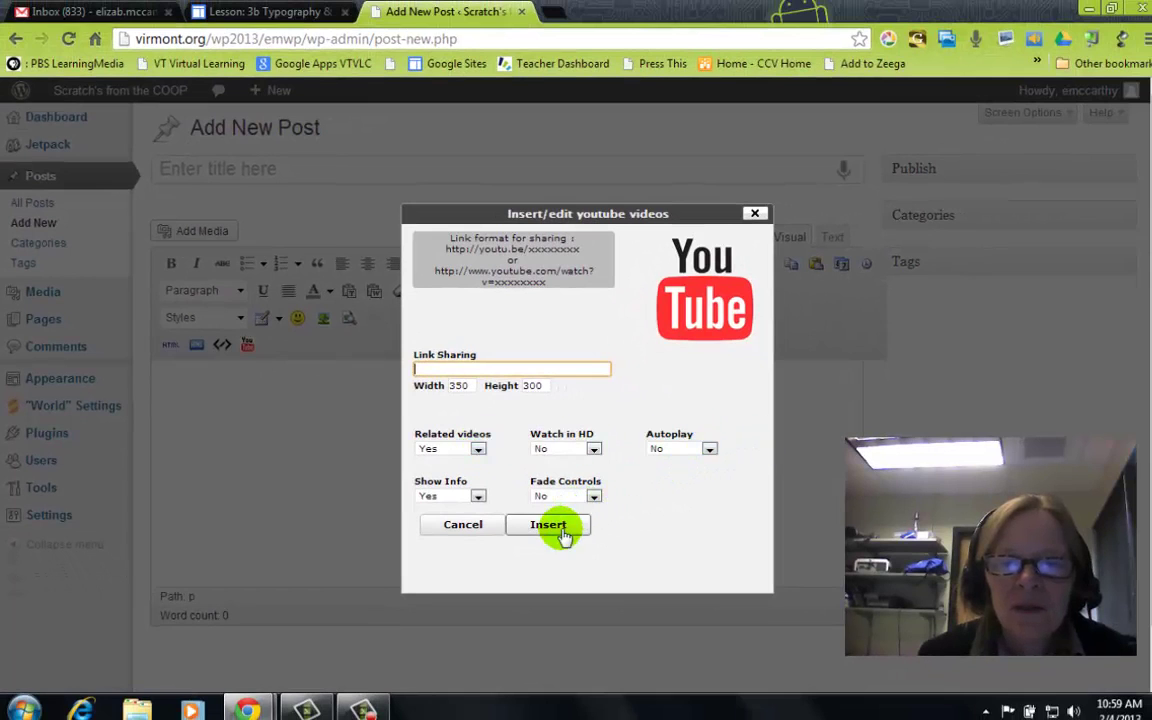
pyautogui.click(755, 213)
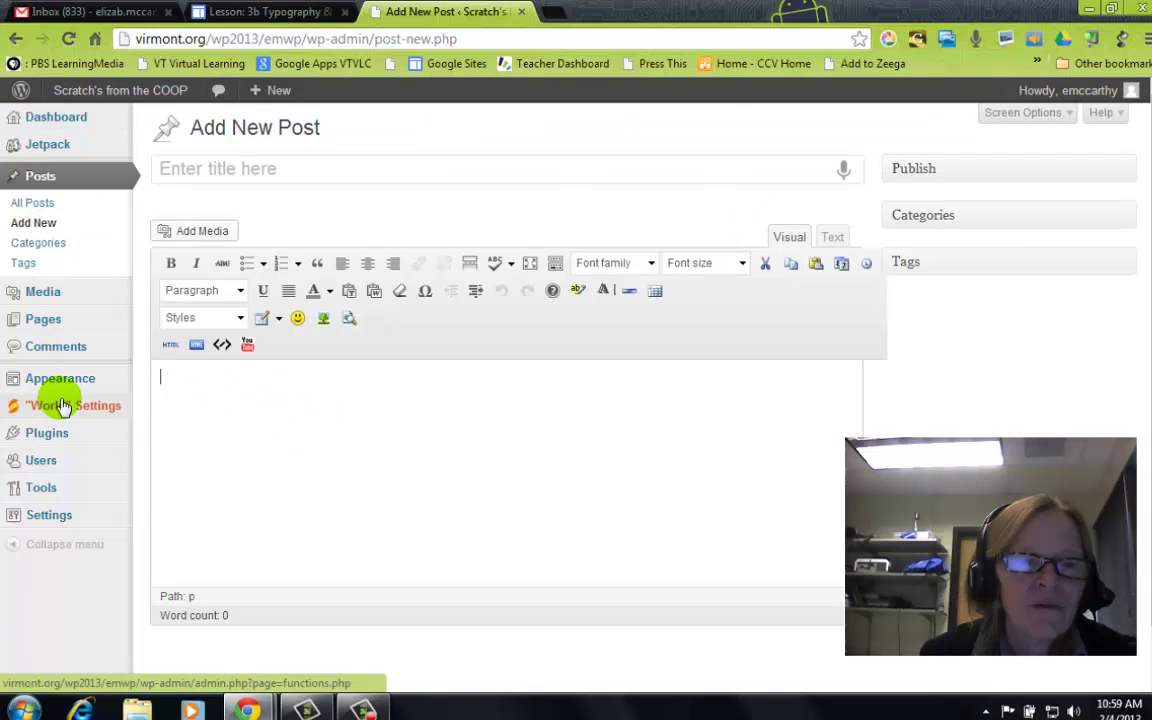
# - Go to the Installed Plugins page from the admin sidebar
pyautogui.click(60, 440)
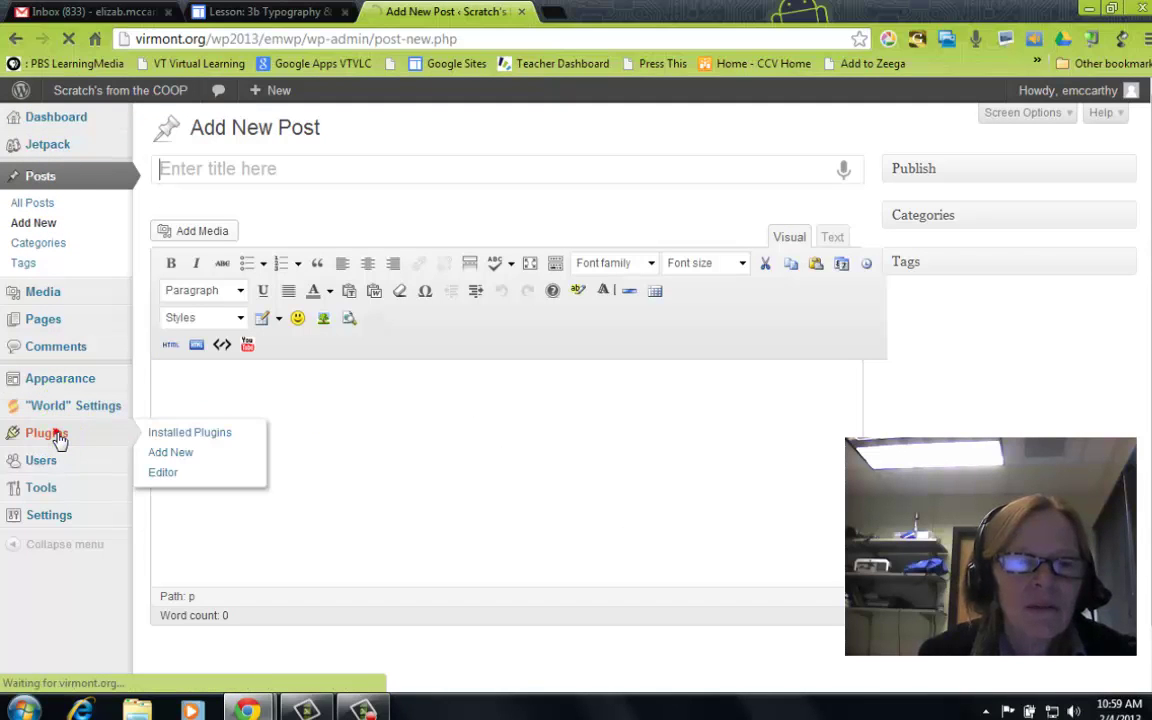